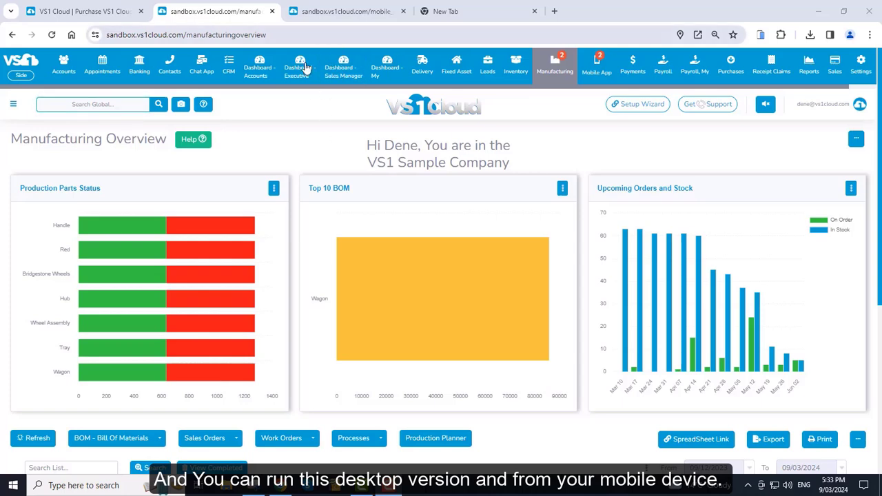
# Scroll the Manufacturing Overview dashboard down and back up.
pyautogui.scroll(-3, 321, 157)
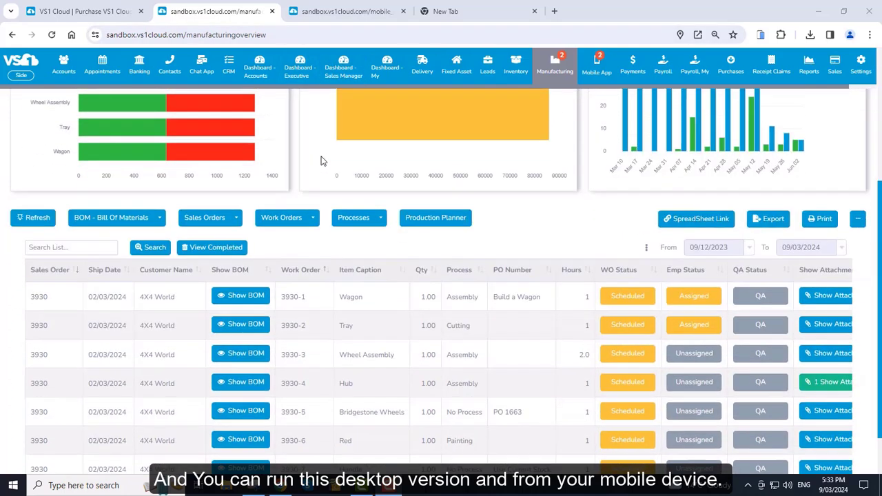
pyautogui.scroll(3, 324, 161)
# Browse the mobile app's phone-view main page, then return to the manufacturingoverview tab.
pyautogui.click(330, 15)
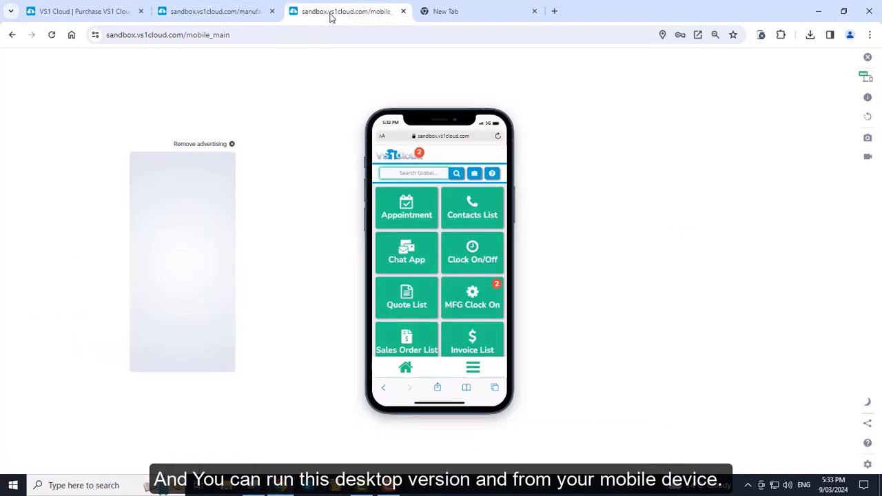
pyautogui.scroll(-3, 466, 300)
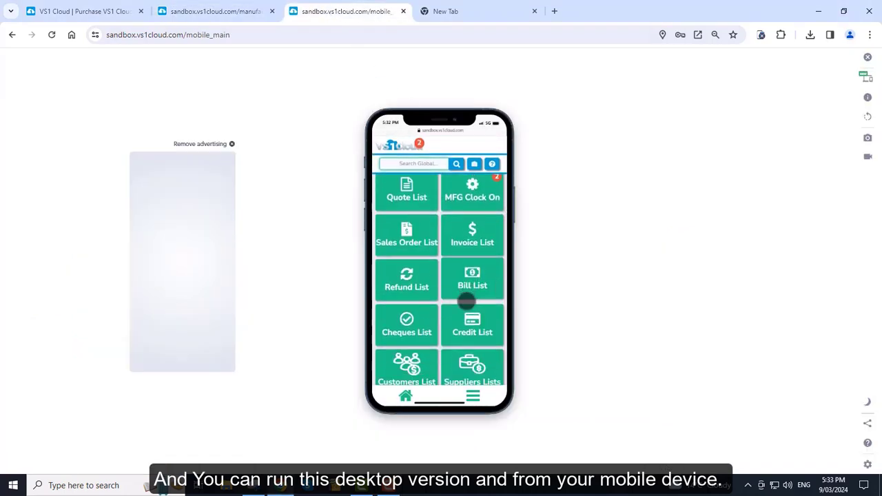
pyautogui.scroll(-2, 465, 301)
pyautogui.scroll(5, 464, 299)
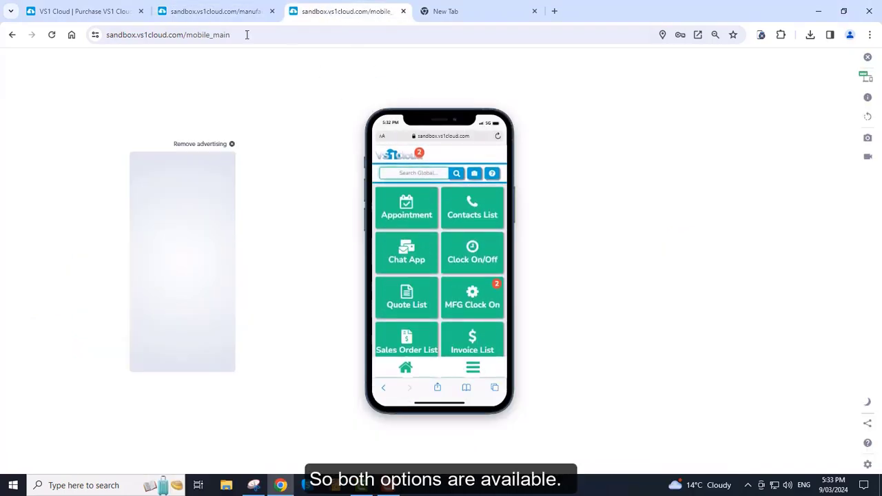
pyautogui.click(213, 11)
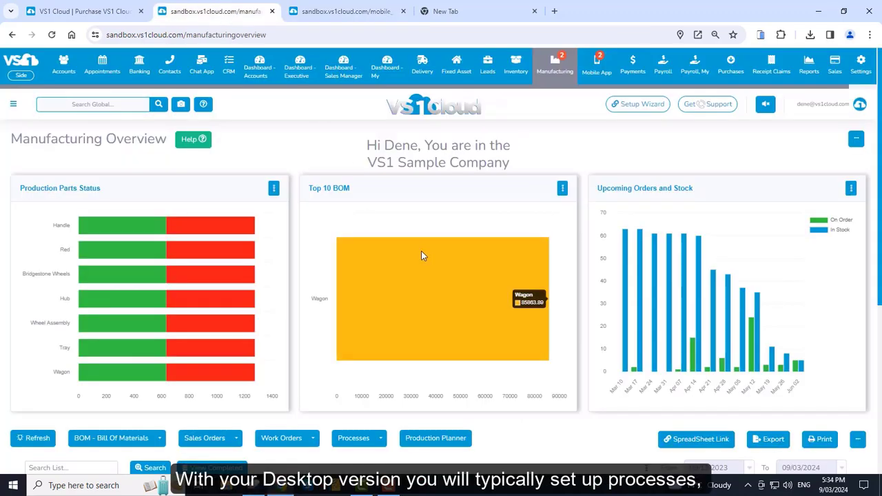
# Choose Manufacturing > Processes to show the Process List.
pyautogui.moveTo(555, 66)
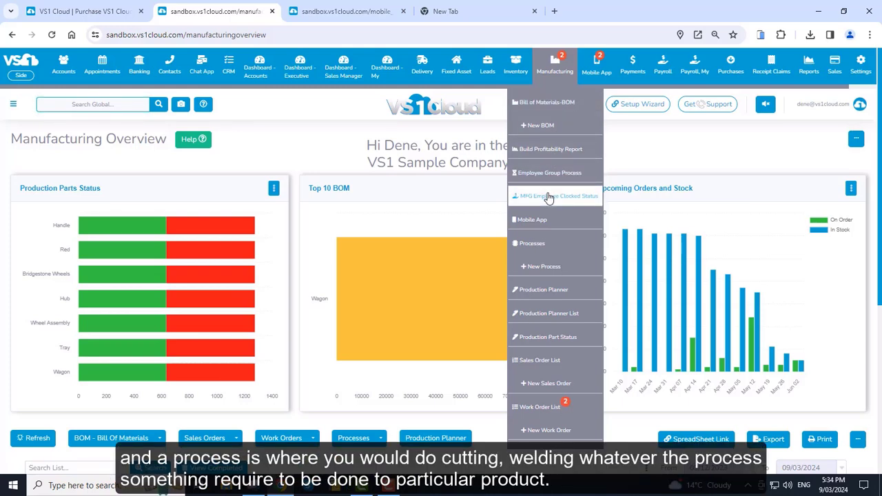
pyautogui.click(544, 244)
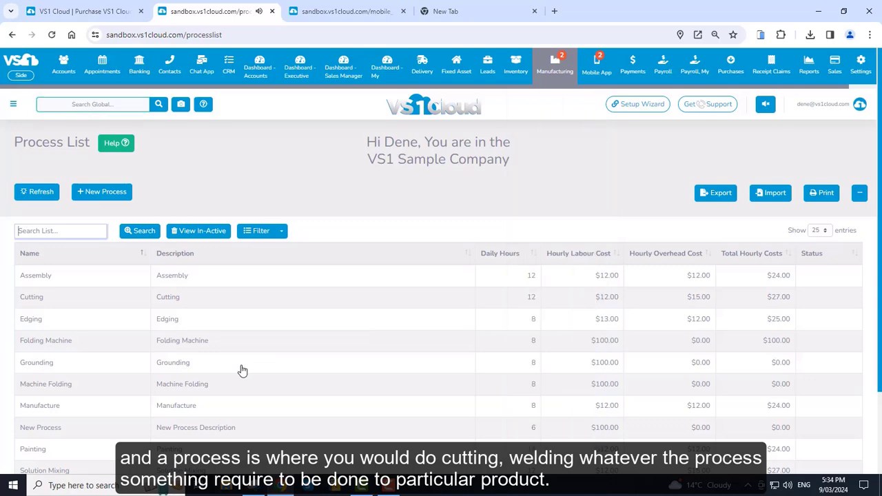
# Open Cutting and review its $12.00 labour, $15.00 overhead and $27.00 total hourly costs.
pyautogui.click(184, 303)
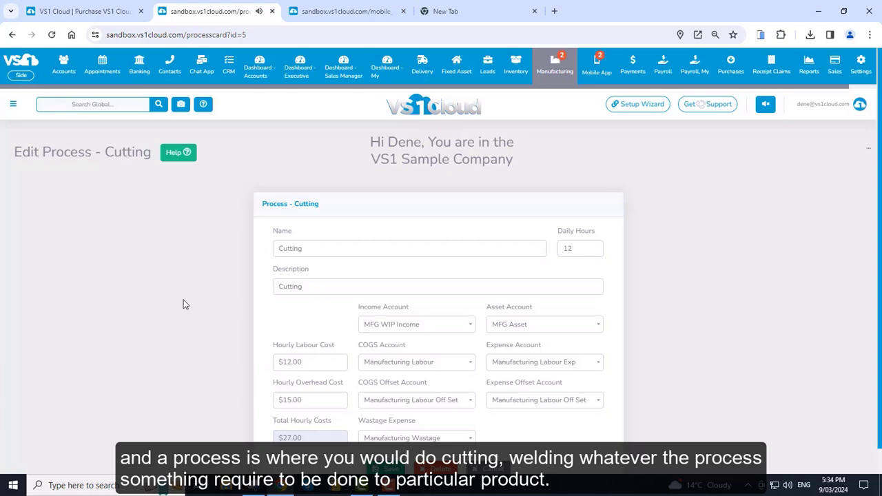
pyautogui.scroll(-1, 668, 328)
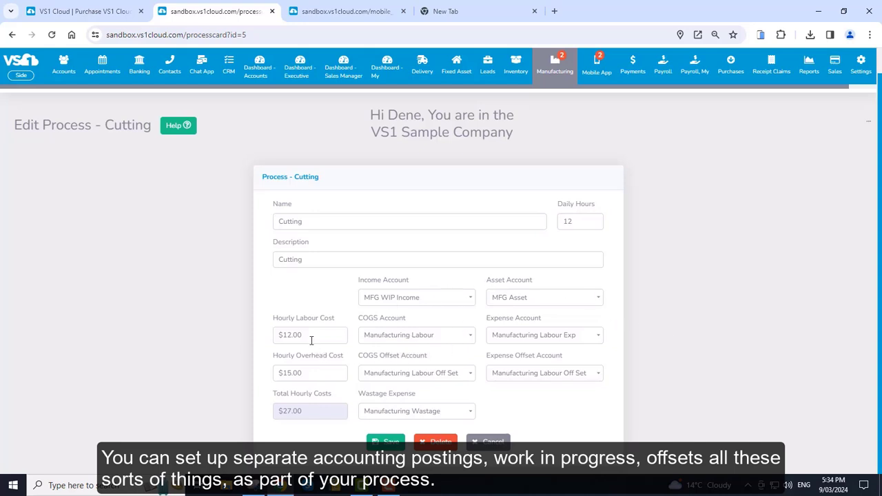
pyautogui.click(312, 372)
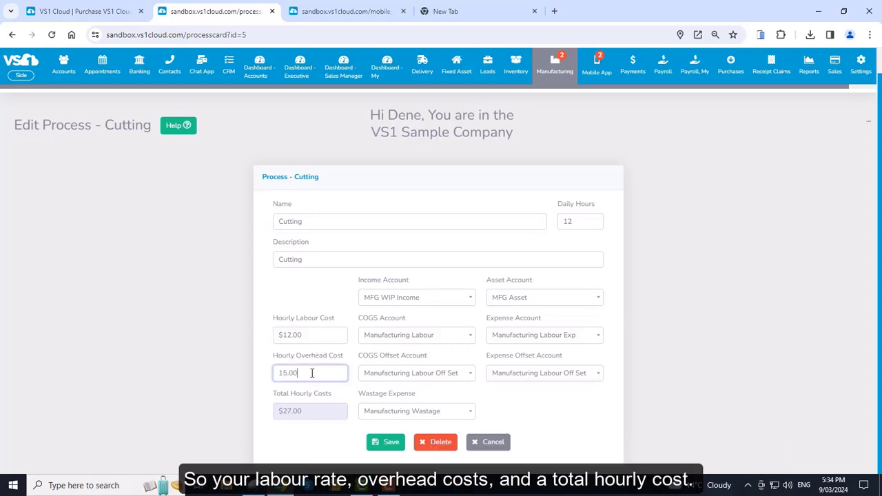
pyautogui.click(314, 411)
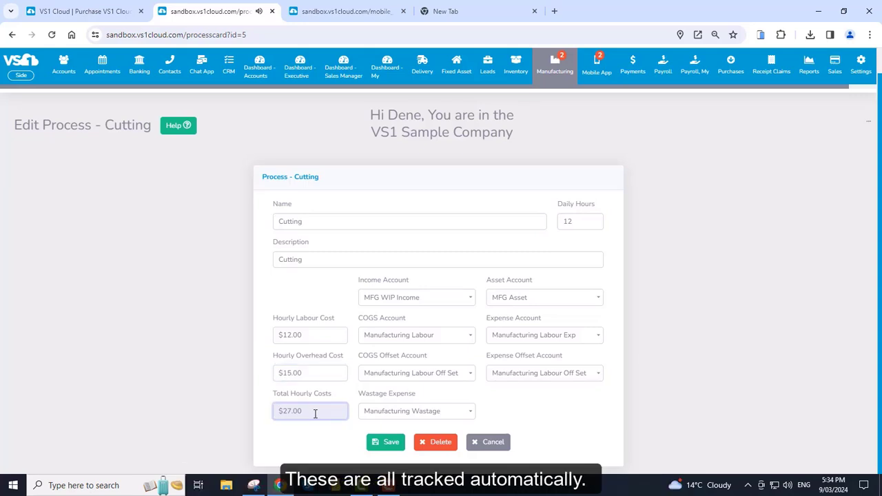
pyautogui.moveTo(553, 68)
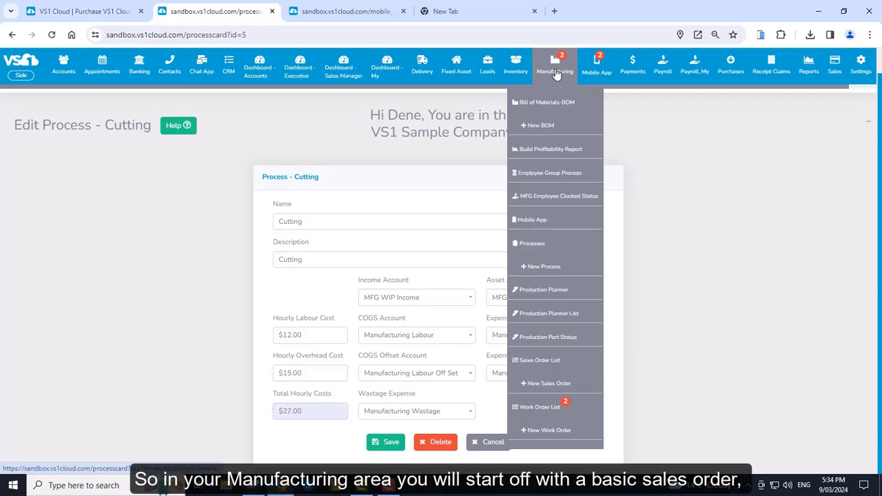
# Open sales order 3936 for ABC company from the Sales Order List.
pyautogui.click(555, 69)
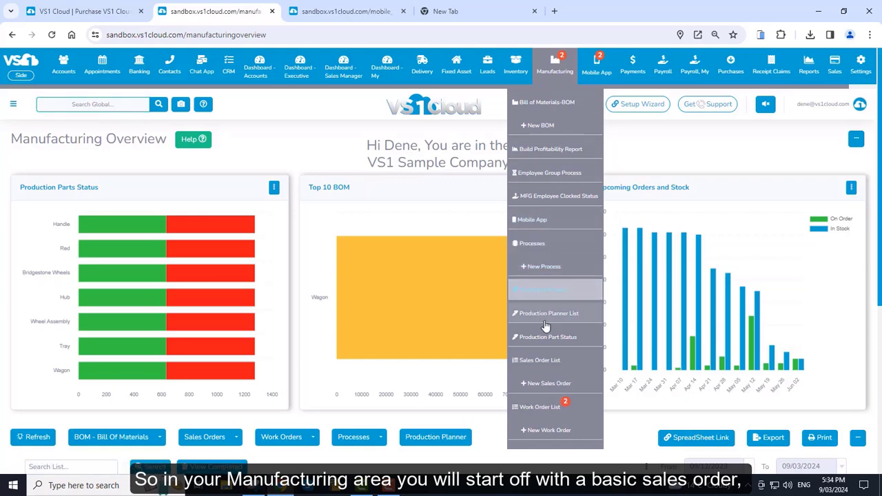
pyautogui.click(550, 361)
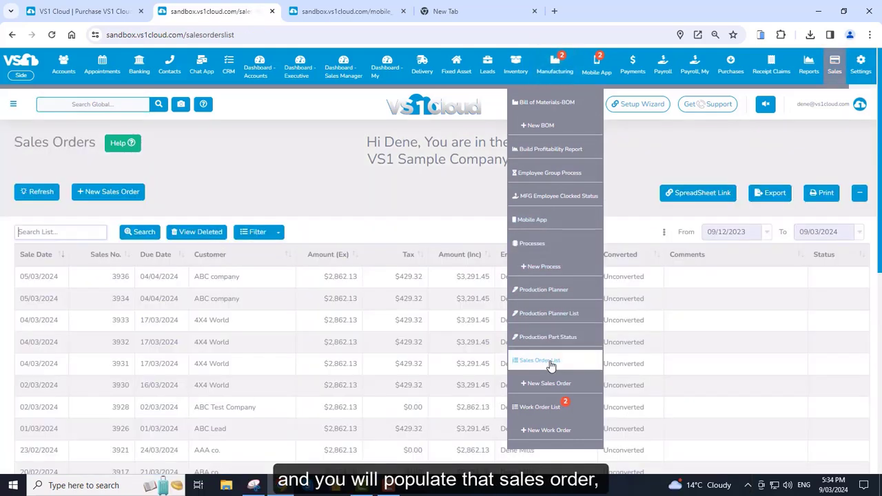
pyautogui.click(245, 282)
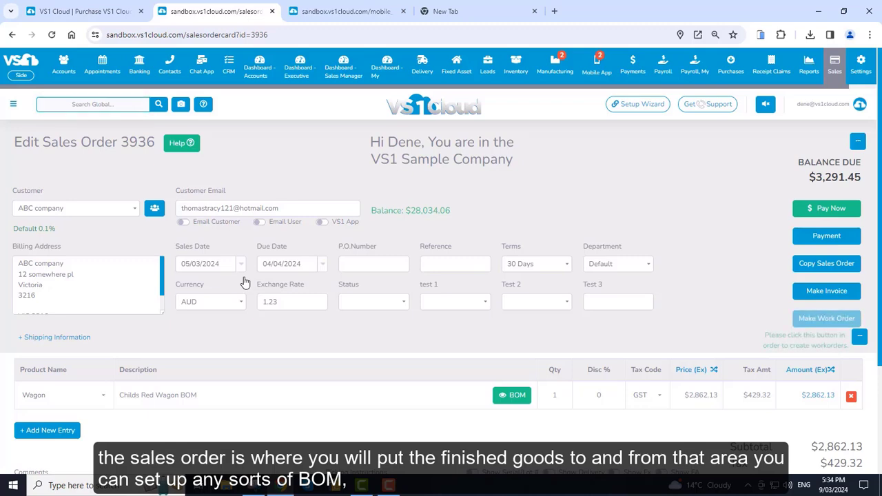
# In the Wagon's BOM set-up, make the Tray Build, recalculate availability, and set Handle to Order.
pyautogui.click(518, 400)
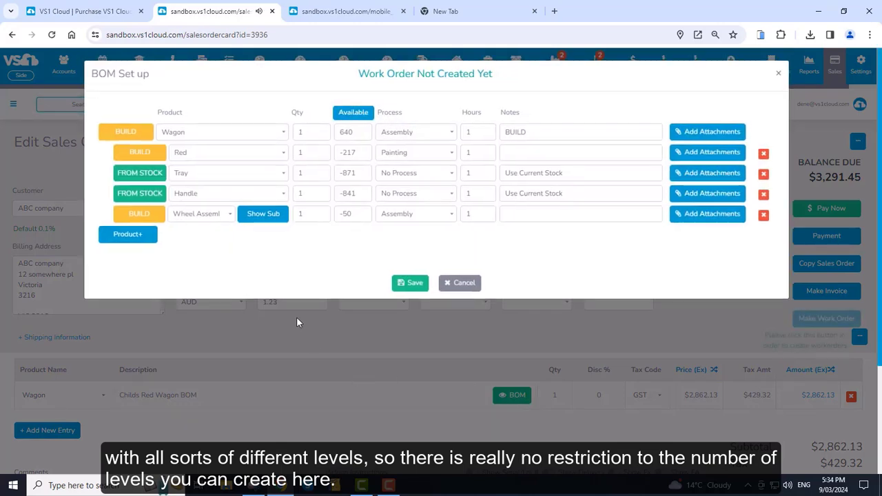
pyautogui.click(259, 215)
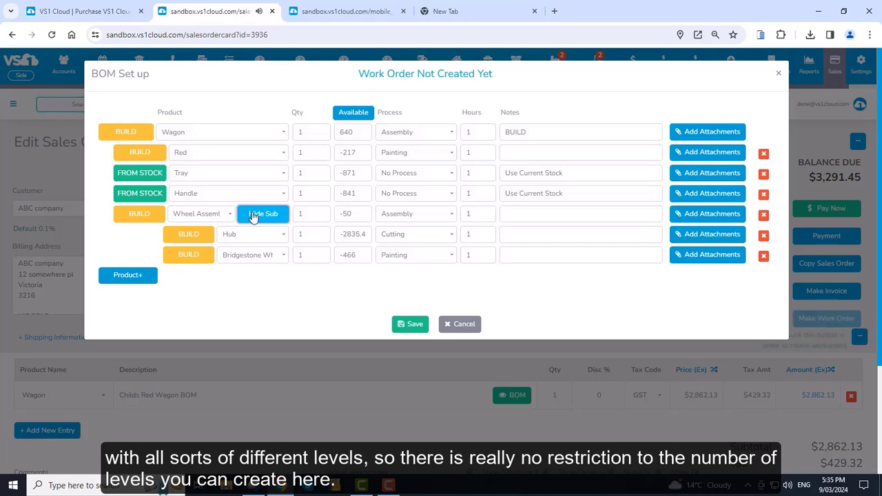
pyautogui.click(142, 176)
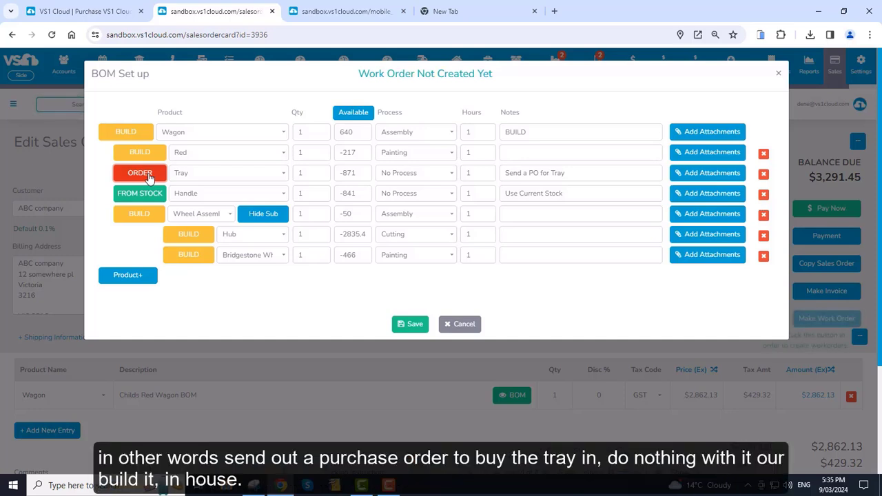
pyautogui.click(149, 178)
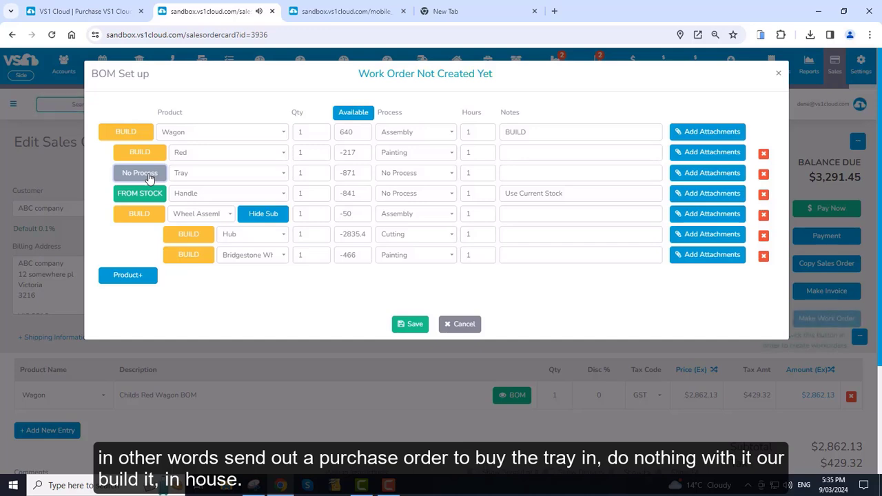
pyautogui.click(149, 178)
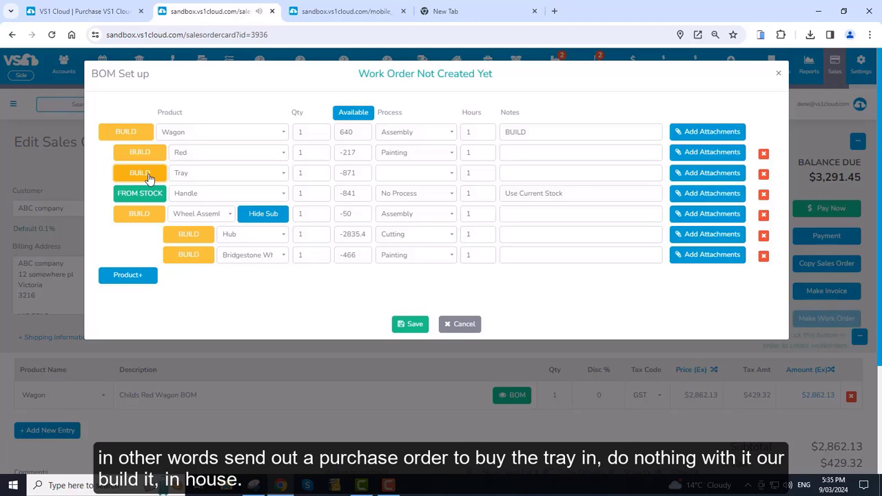
pyautogui.click(359, 114)
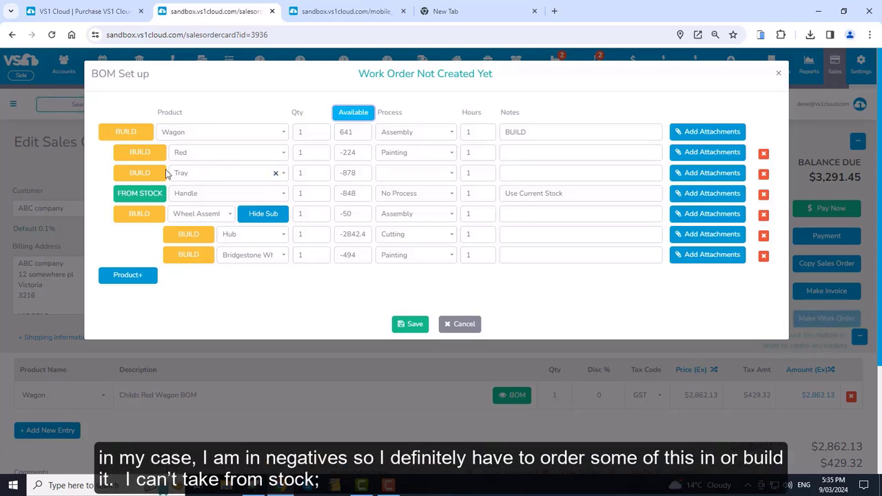
pyautogui.click(147, 199)
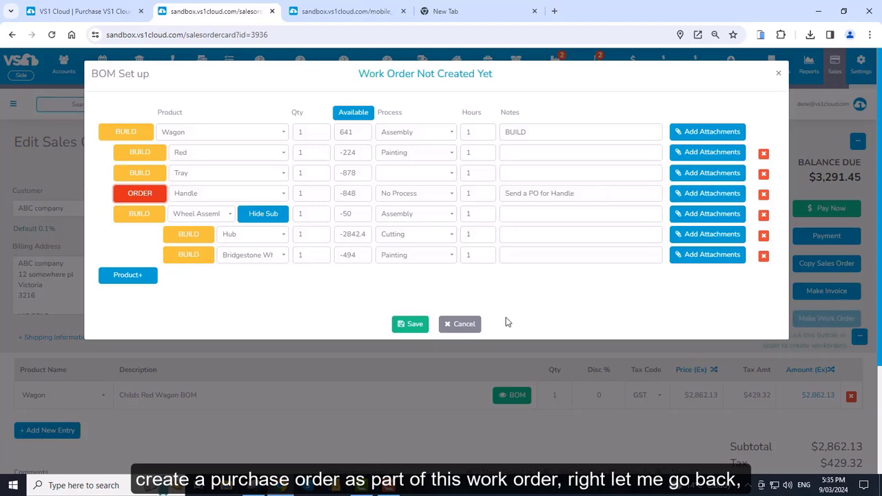
# Cancel the BOM set-up and open Manufacturing > Work Order List.
pyautogui.click(473, 325)
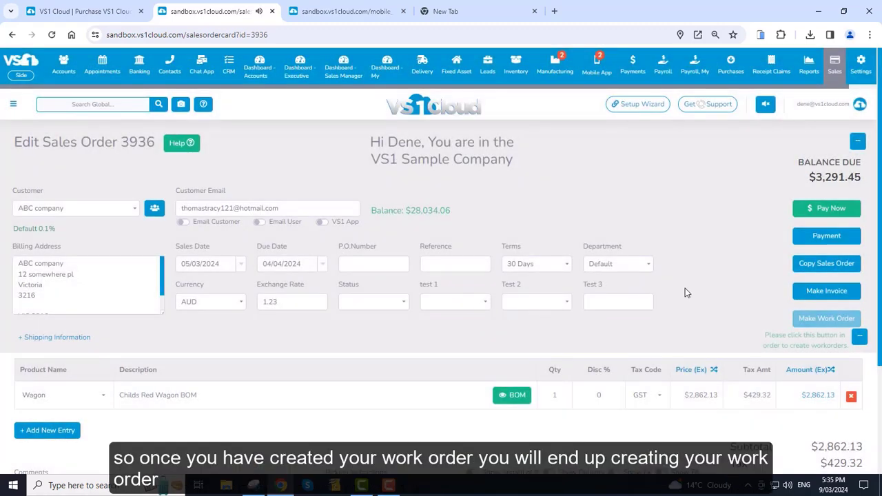
pyautogui.moveTo(565, 76)
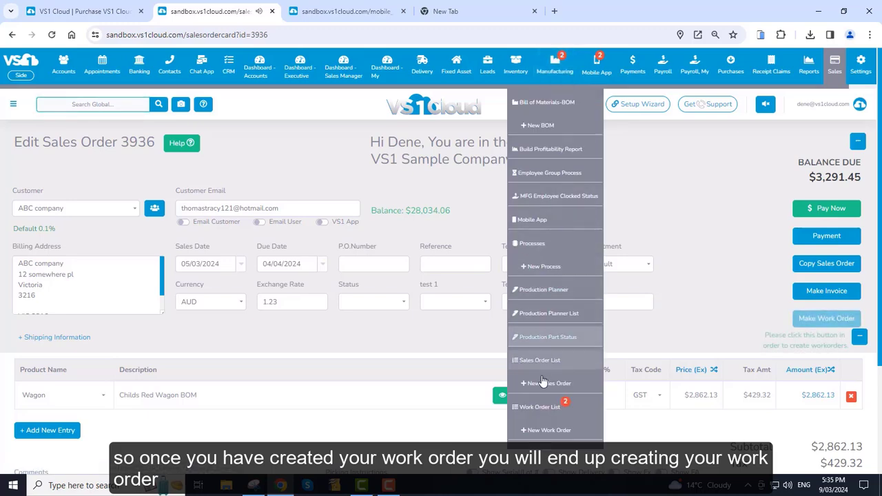
pyautogui.click(541, 410)
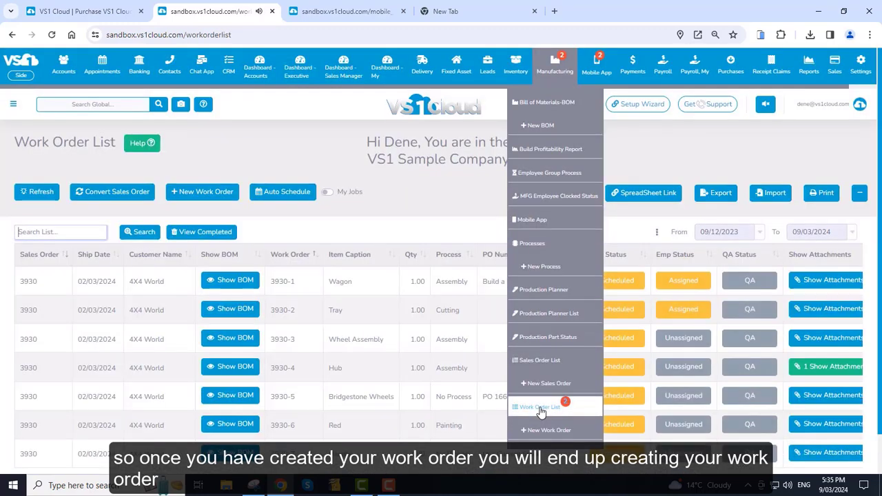
pyautogui.scroll(-1, 359, 296)
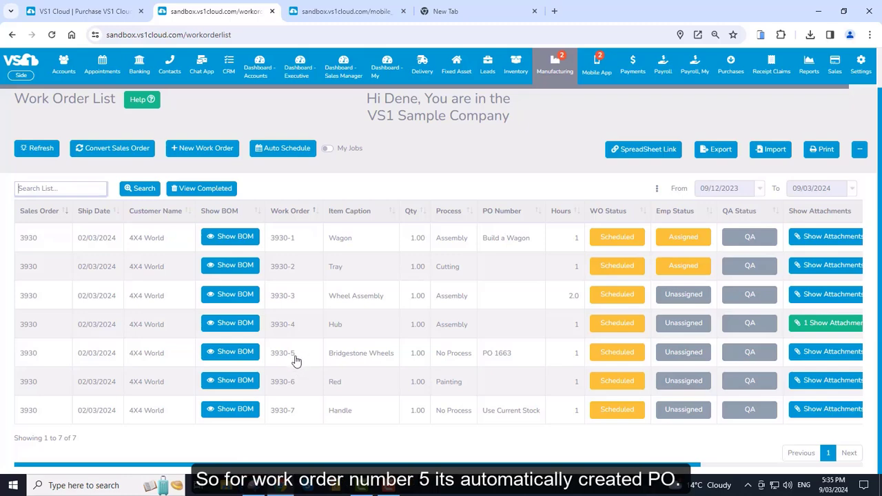
# Review purchase order 1663 for Bridgestone Wheels from work order 3930-5, then go back.
pyautogui.click(508, 356)
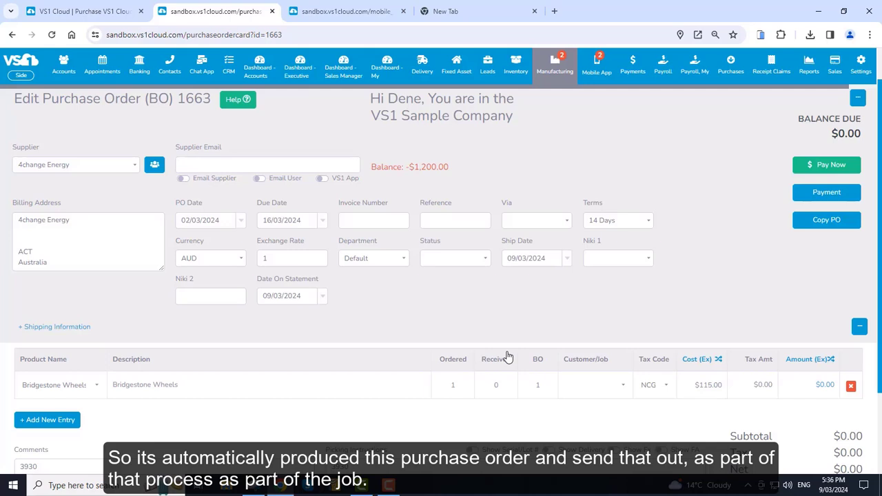
pyautogui.scroll(-2, 370, 352)
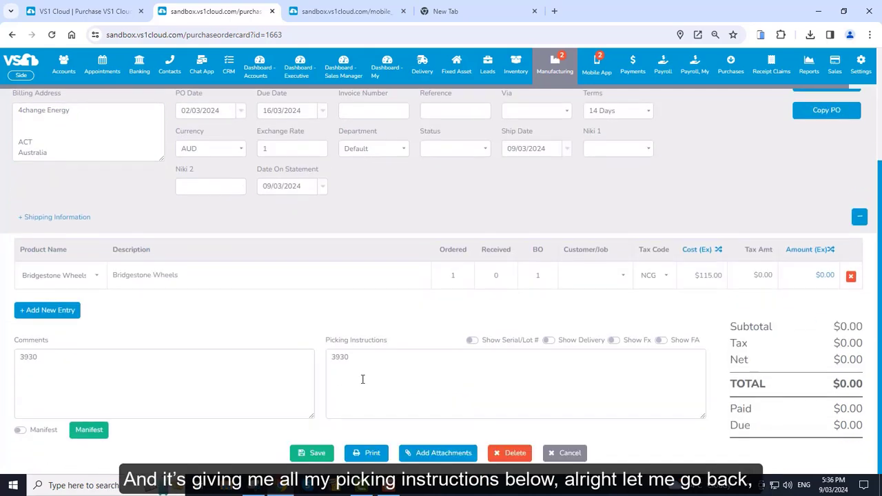
pyautogui.scroll(3, 359, 378)
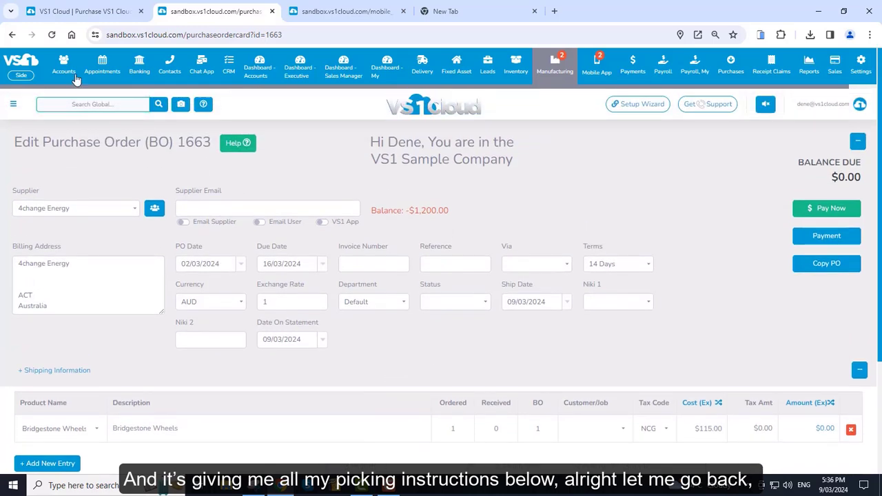
pyautogui.click(11, 36)
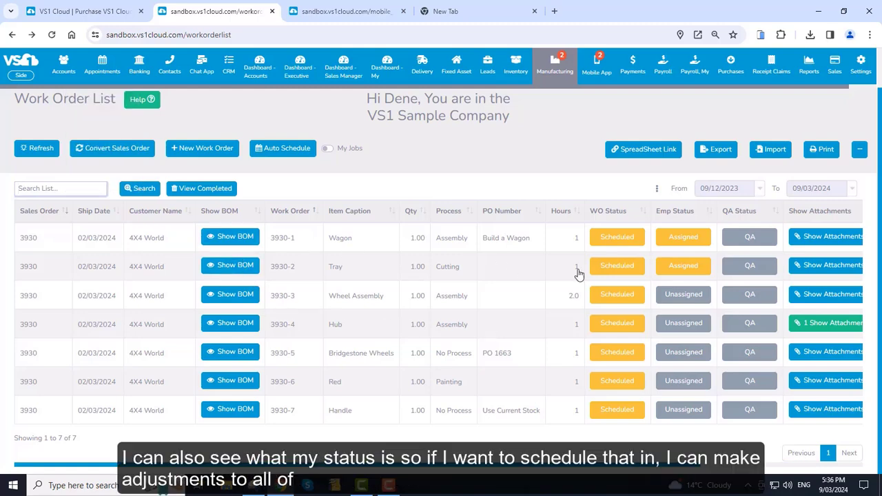
pyautogui.click(625, 240)
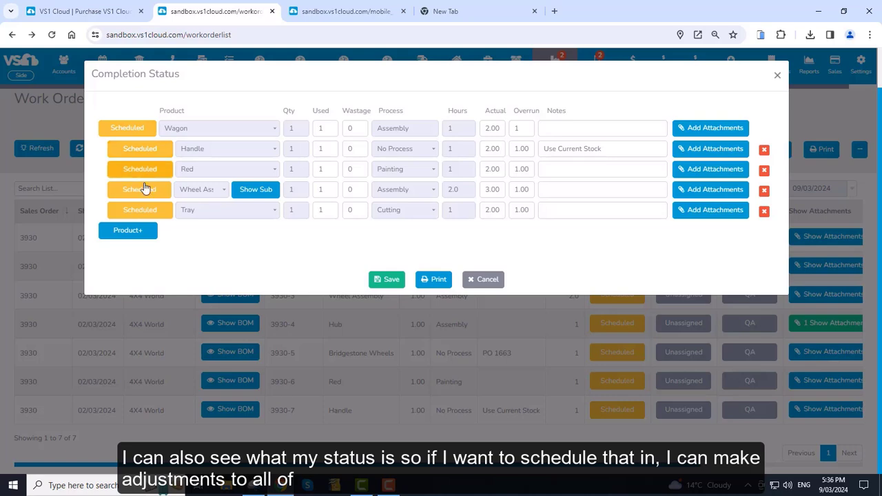
pyautogui.click(615, 150)
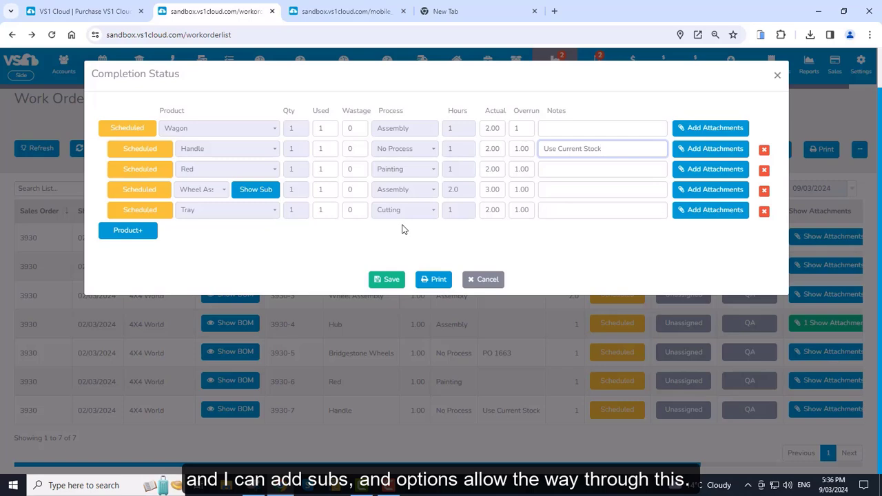
pyautogui.click(484, 279)
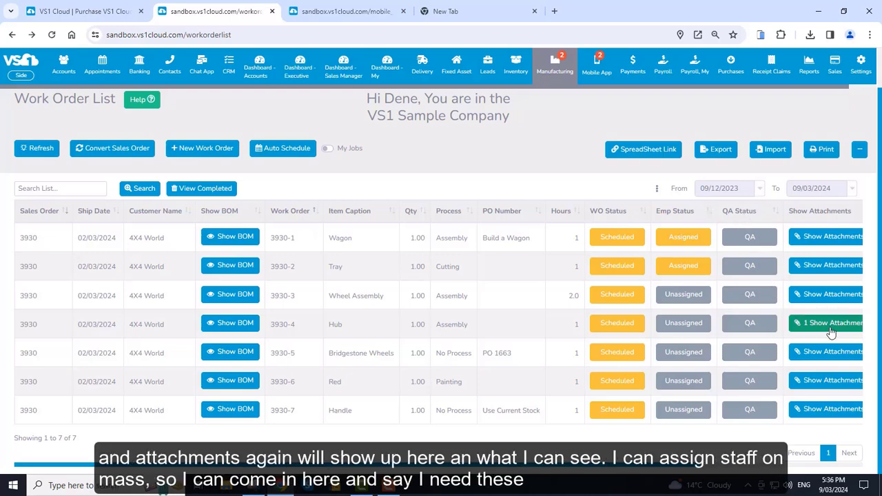
# Open Manufacturing > Employee Group Process and toggle on two Unassigned employees.
pyautogui.click(548, 72)
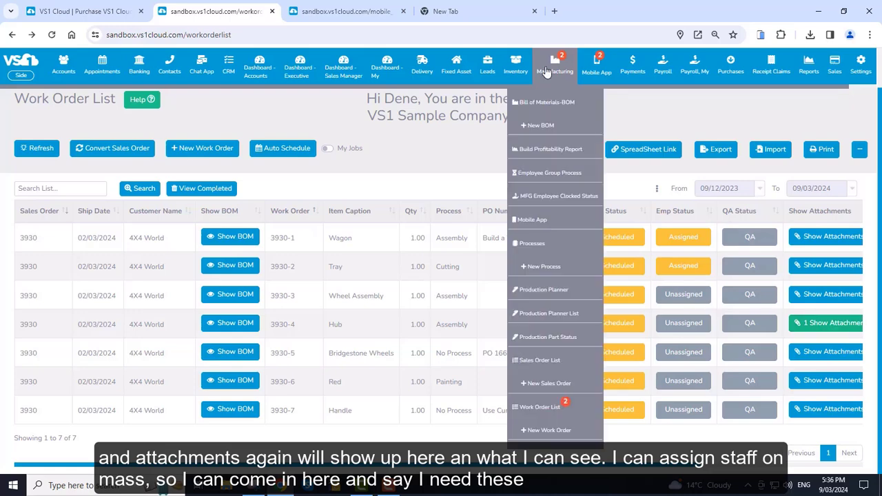
pyautogui.click(549, 174)
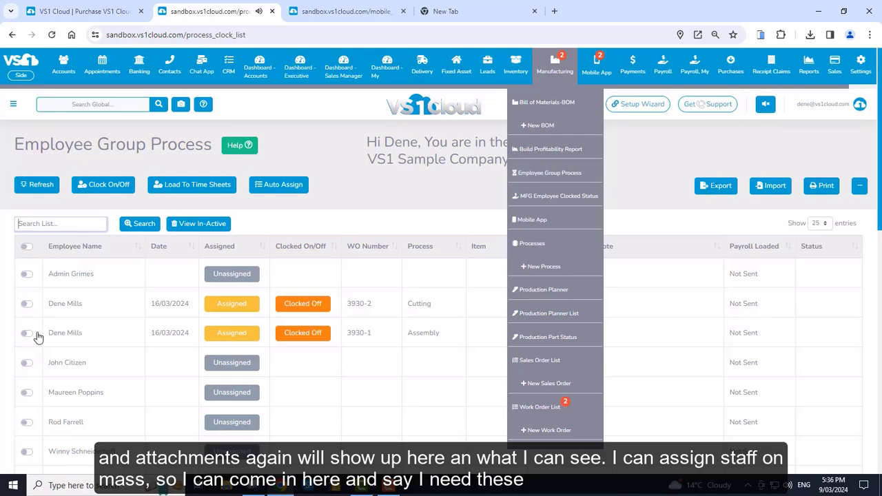
pyautogui.scroll(-2, 83, 360)
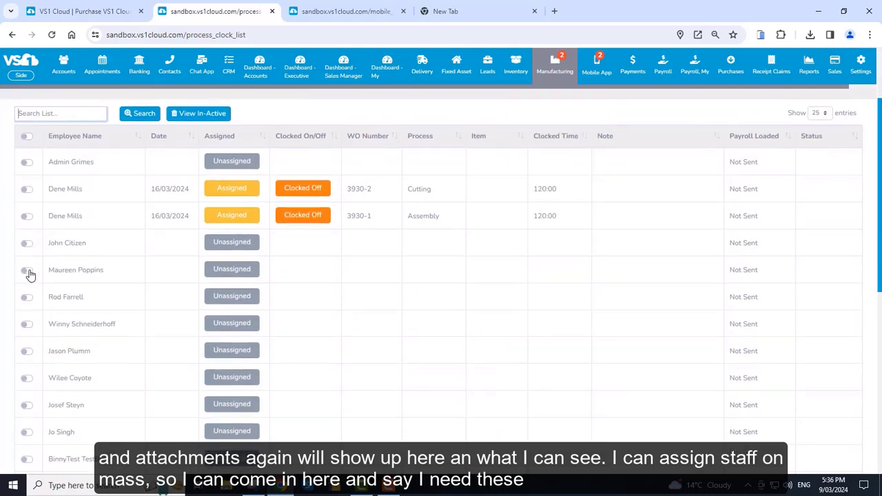
pyautogui.click(26, 297)
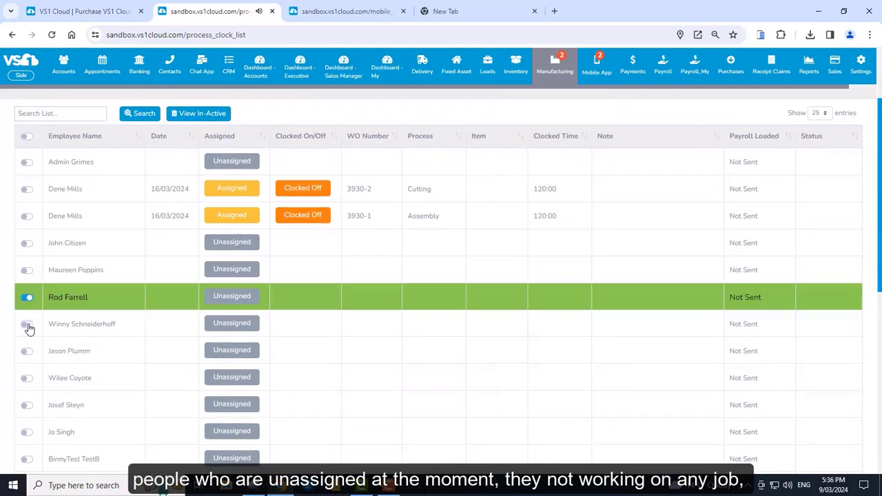
pyautogui.click(27, 324)
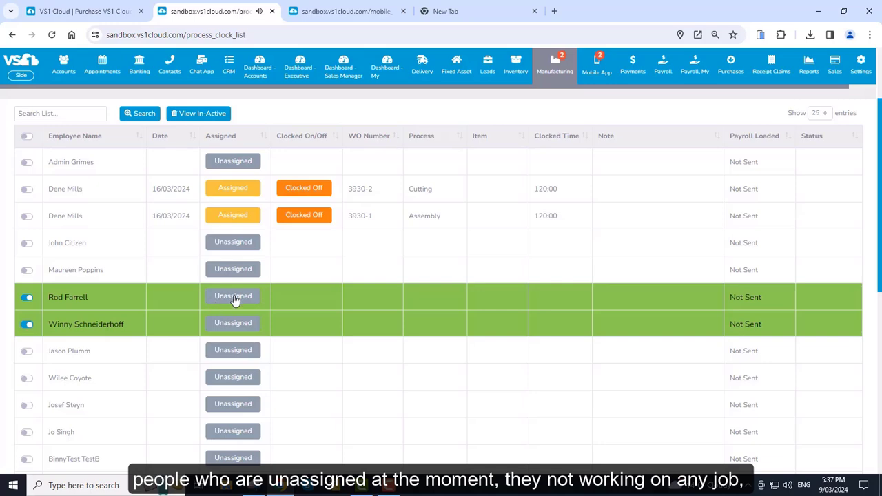
# Pick work order 3930-3 and add a Beginner Assembly skill to both employees.
pyautogui.click(233, 297)
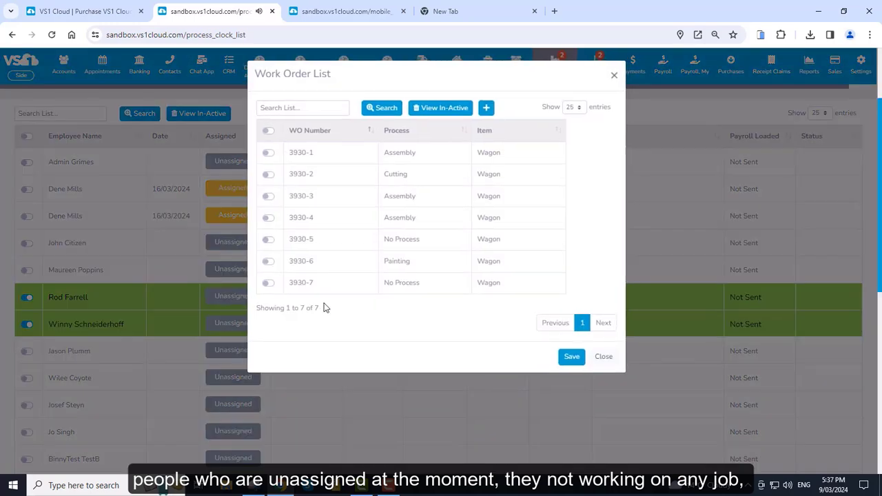
pyautogui.click(268, 197)
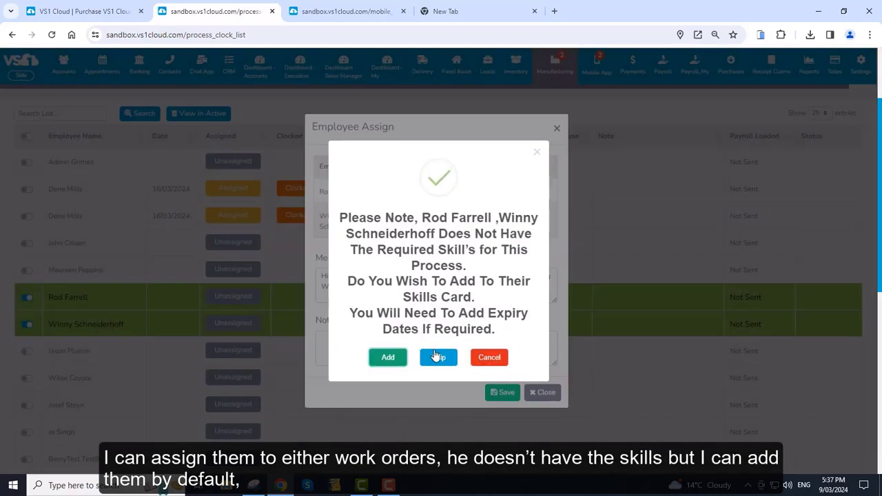
pyautogui.click(383, 359)
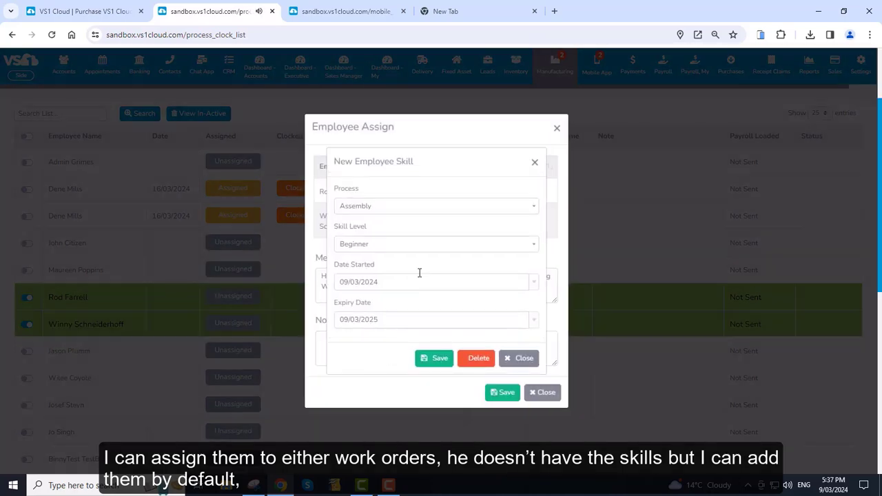
pyautogui.click(429, 358)
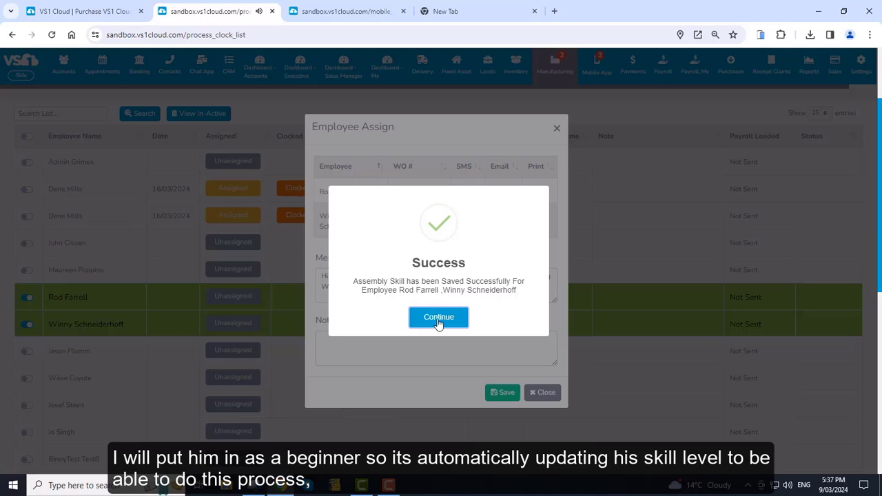
pyautogui.click(436, 316)
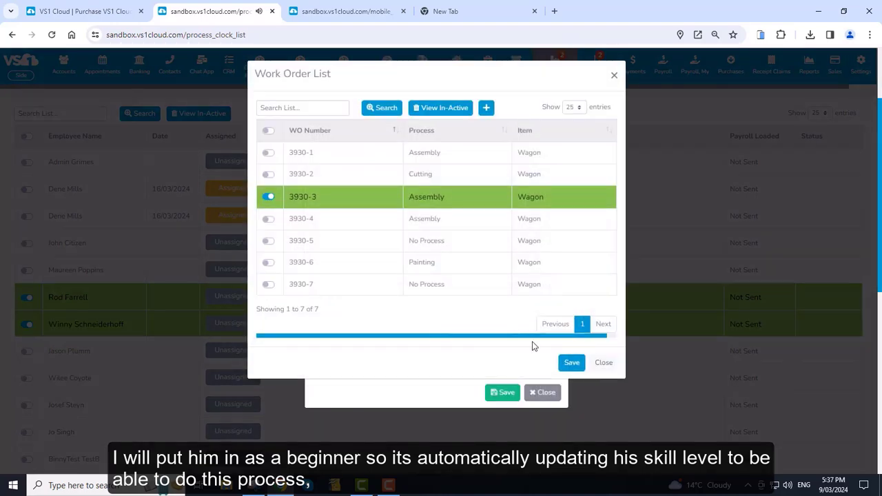
# Confirm work order 3930-3 and save the assignment, notifying both employees.
pyautogui.click(571, 363)
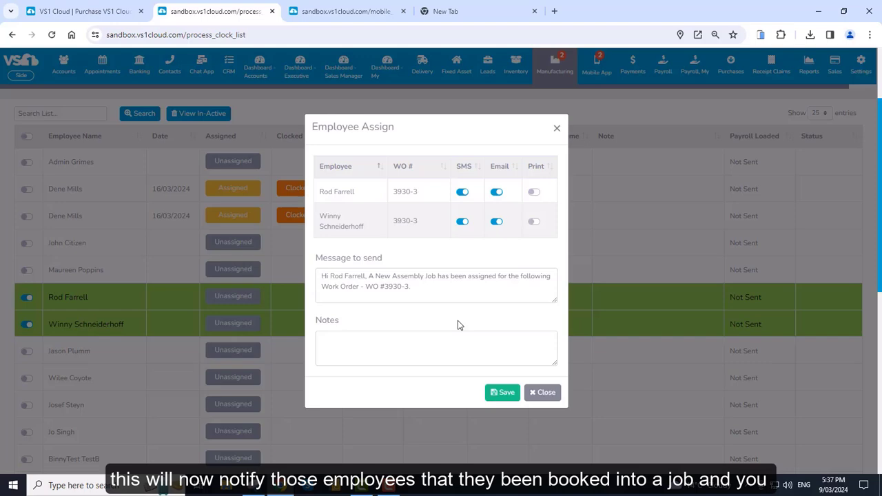
pyautogui.click(504, 392)
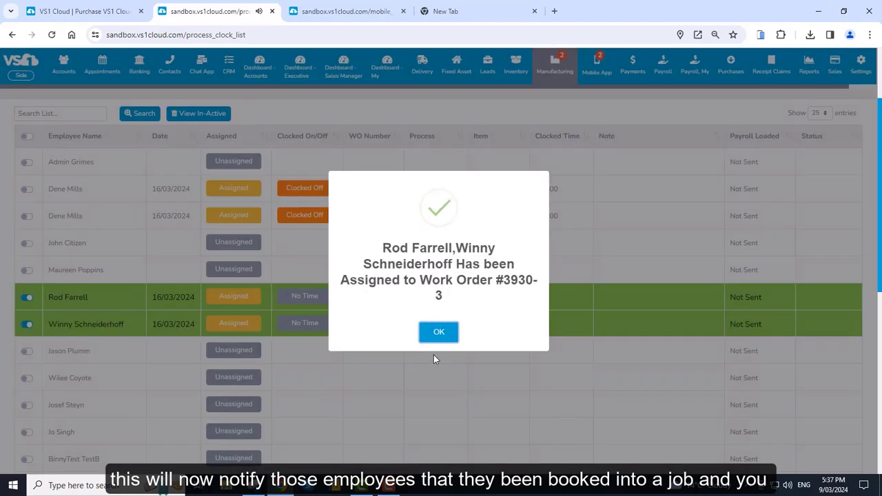
pyautogui.click(439, 333)
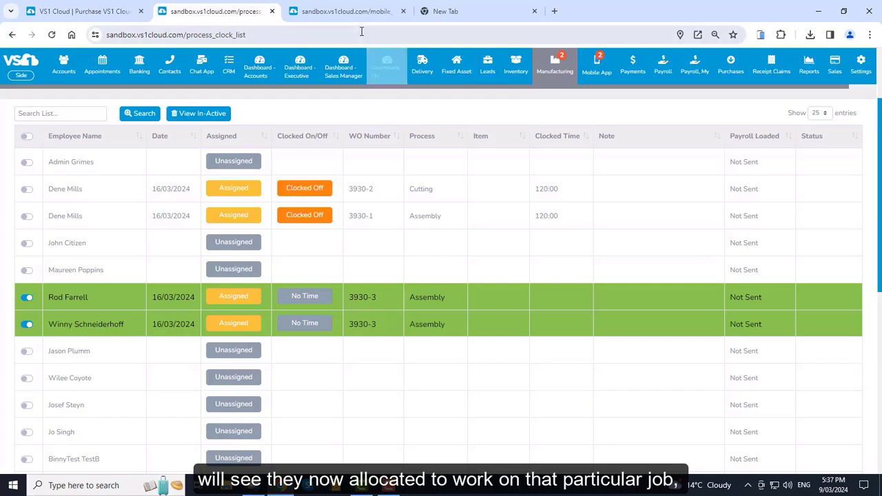
# In the mobile app, clock on to the 3930-2 Tray job from the assigned job list.
pyautogui.click(353, 12)
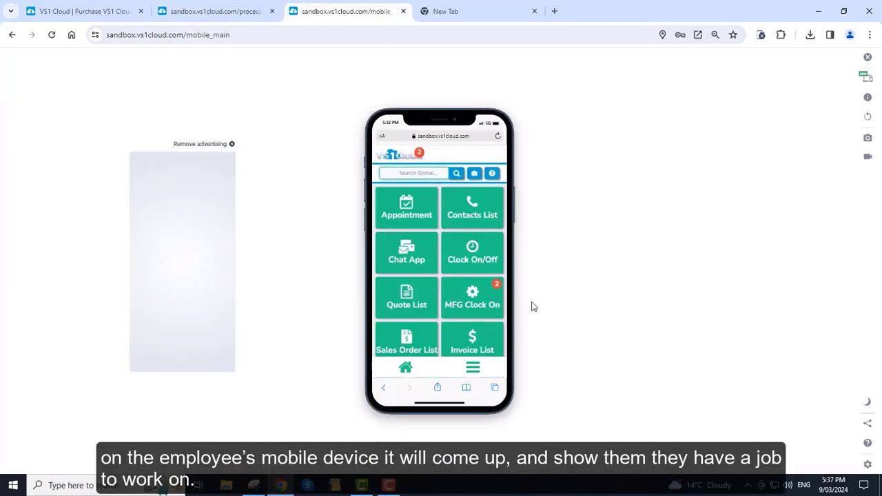
pyautogui.click(474, 291)
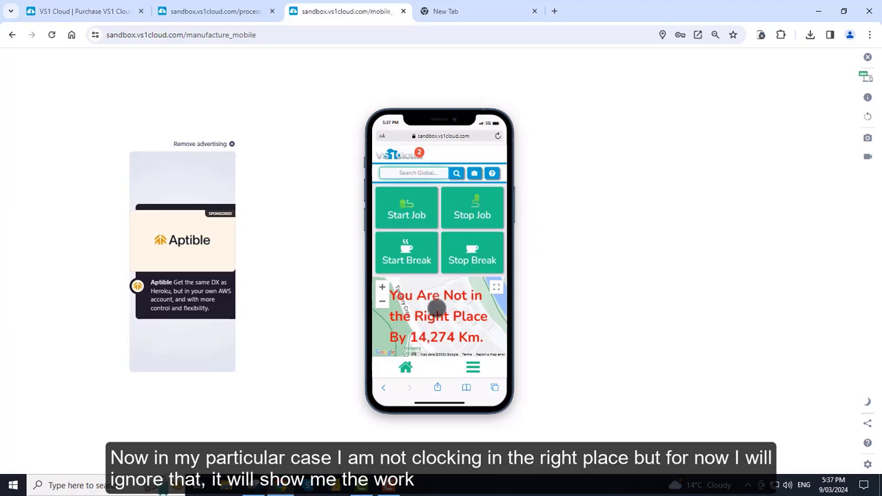
pyautogui.click(412, 209)
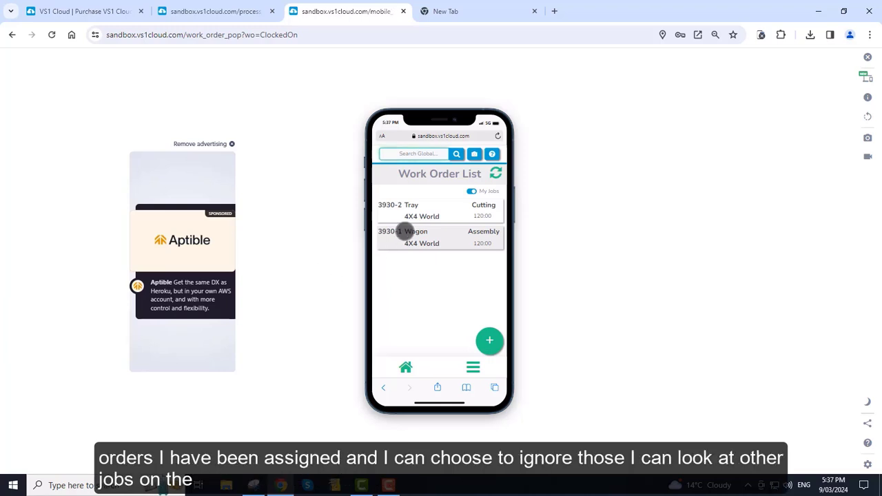
pyautogui.click(471, 191)
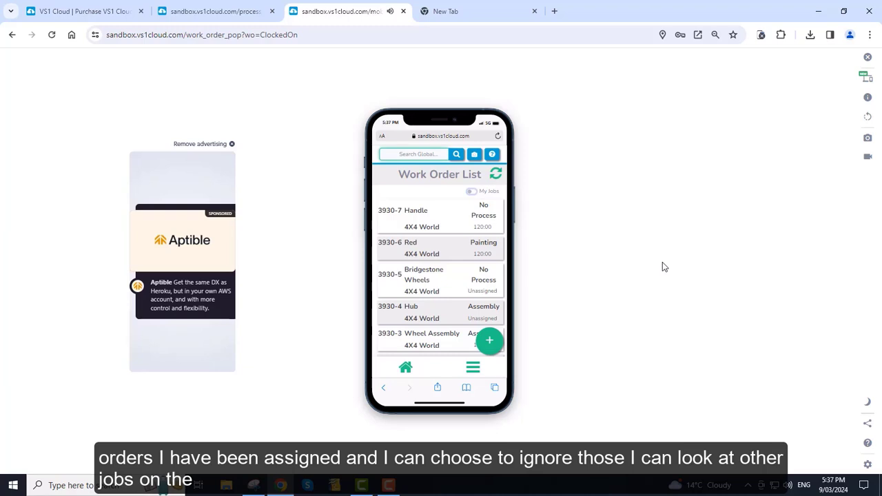
pyautogui.click(472, 191)
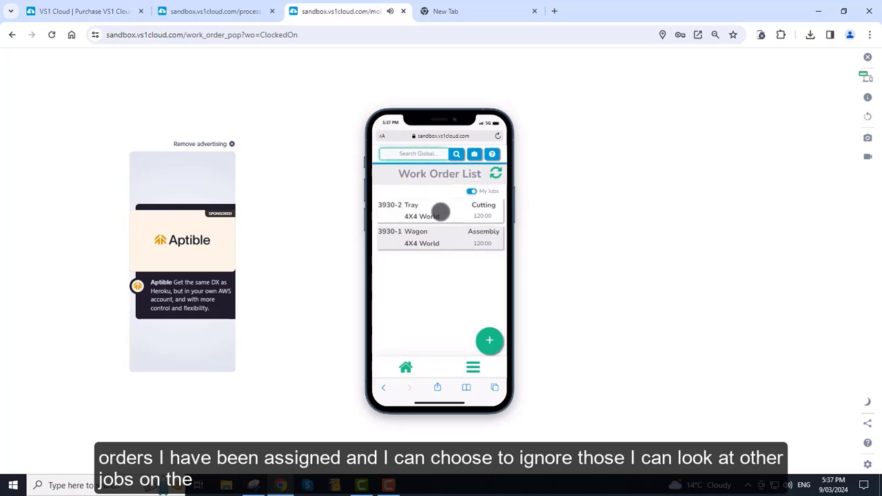
pyautogui.click(441, 212)
pyautogui.click(483, 342)
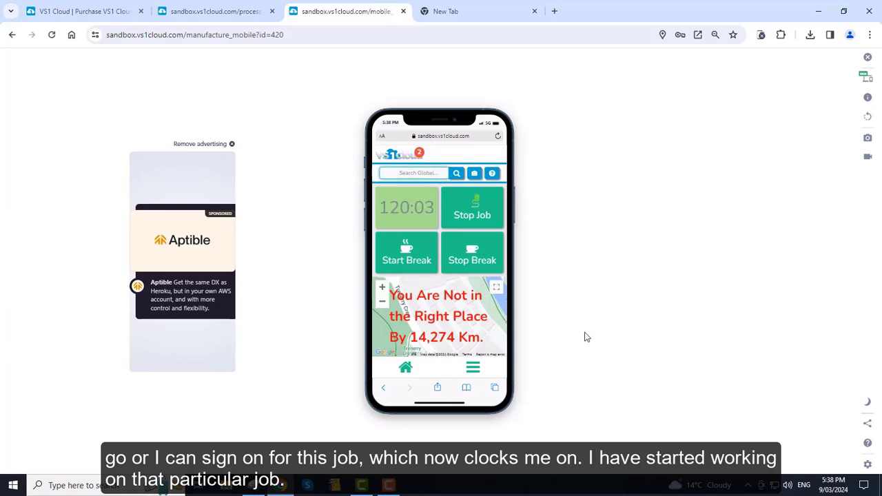
# Start and confirm a break on the running Tray job, then return to the employee list.
pyautogui.click(401, 252)
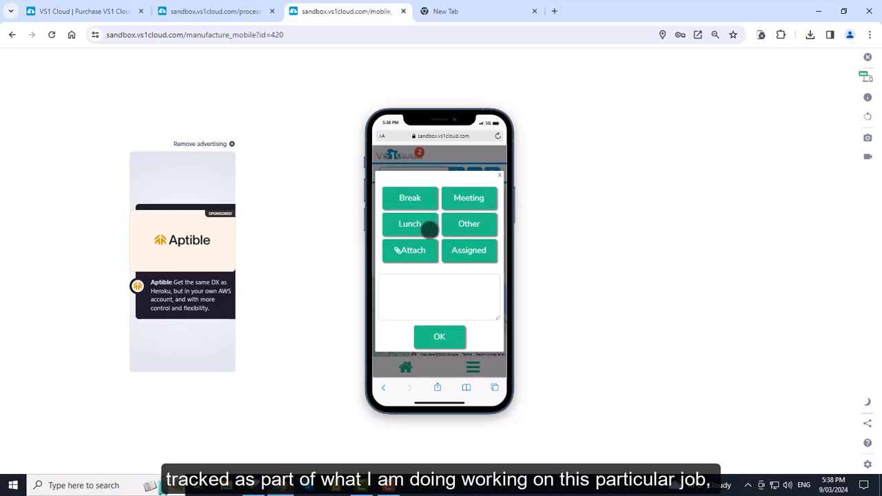
pyautogui.click(440, 337)
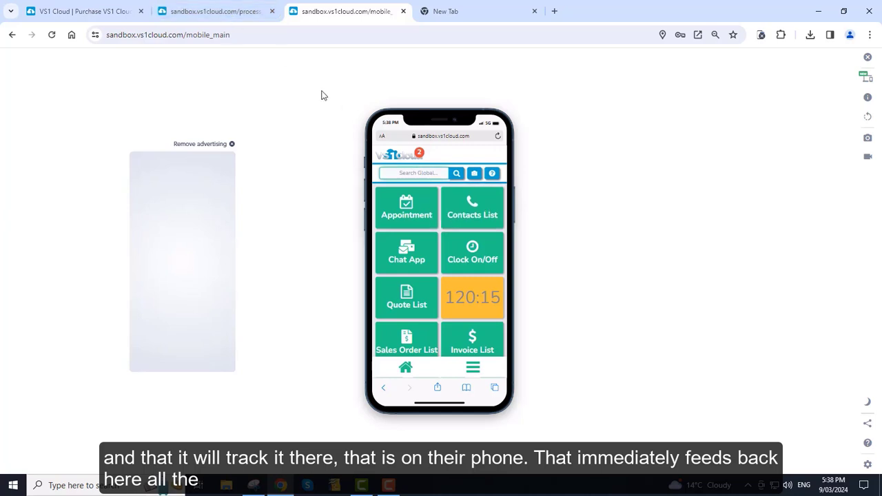
pyautogui.click(230, 13)
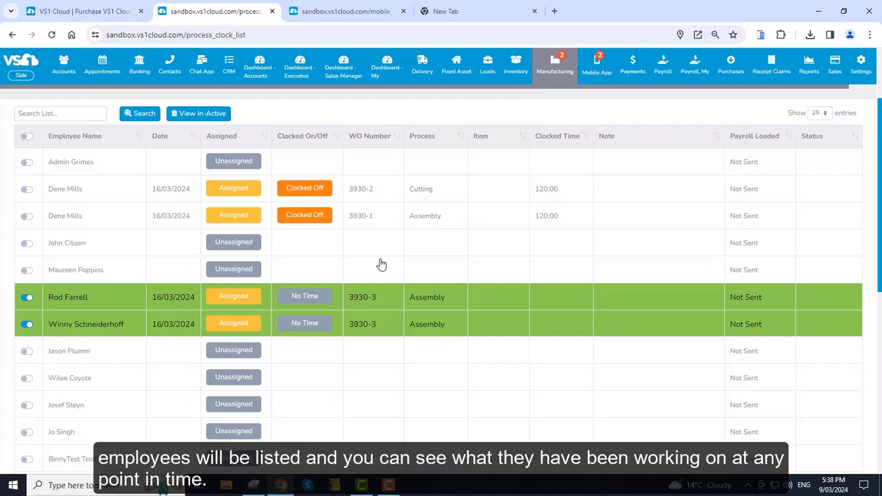
# Open sales order 3941, review the Wagon BOM with 400 Tile Lightbeam and ABC Parts ticked, then cancel.
pyautogui.moveTo(558, 68)
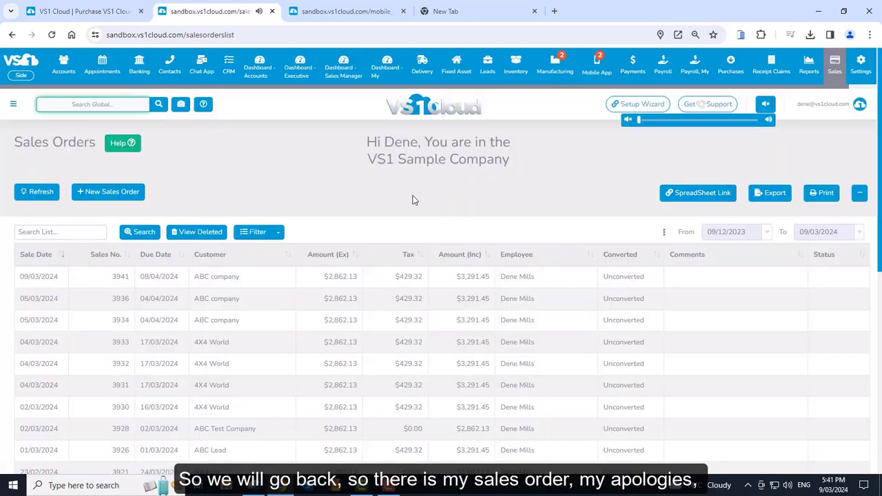
pyautogui.click(337, 281)
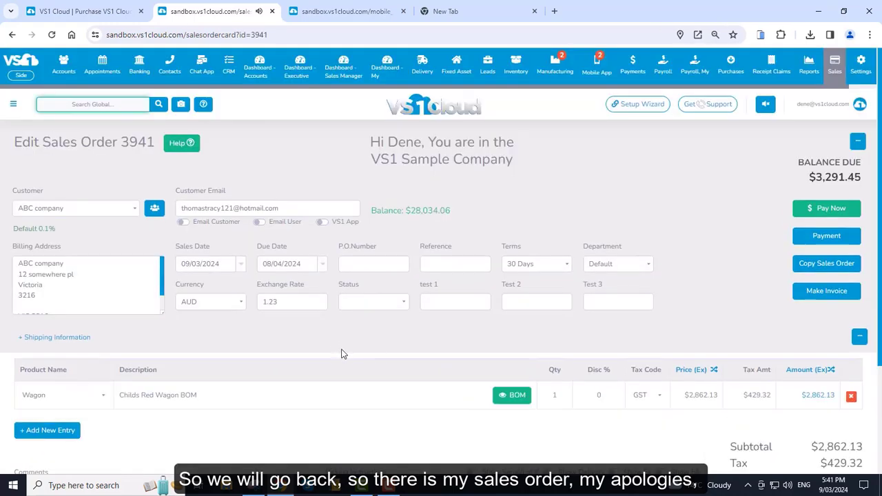
pyautogui.scroll(-1, 390, 368)
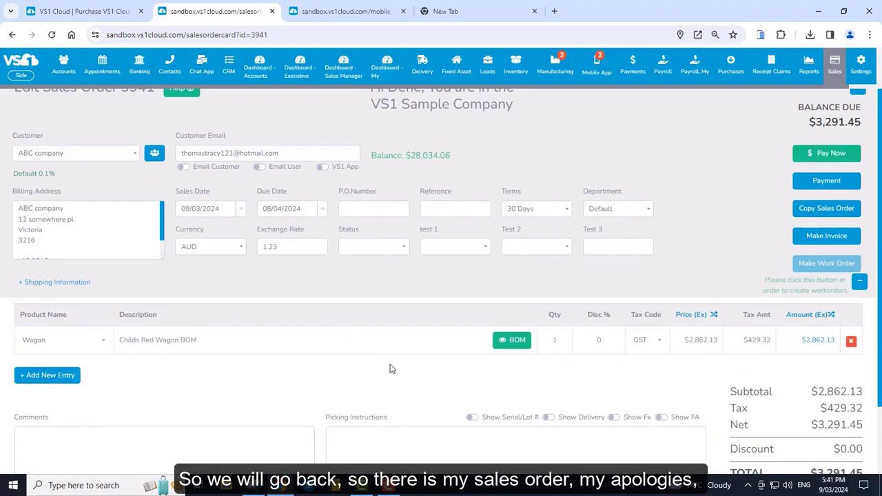
pyautogui.click(498, 345)
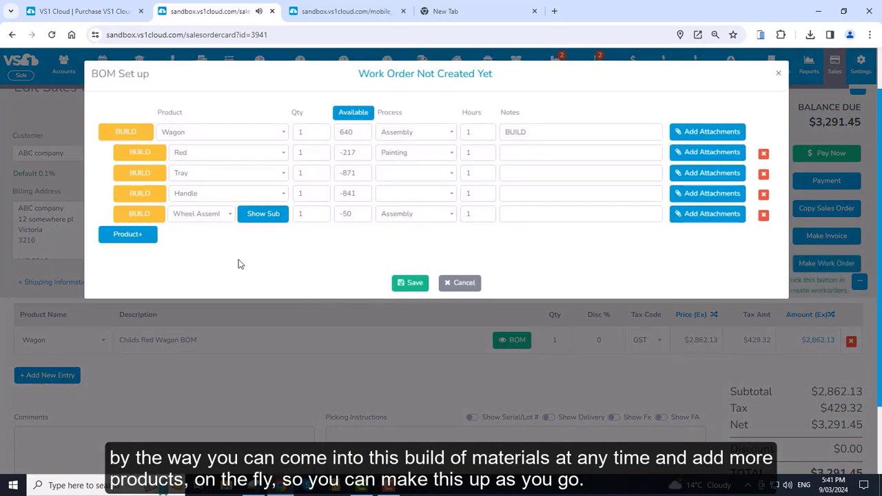
pyautogui.click(125, 236)
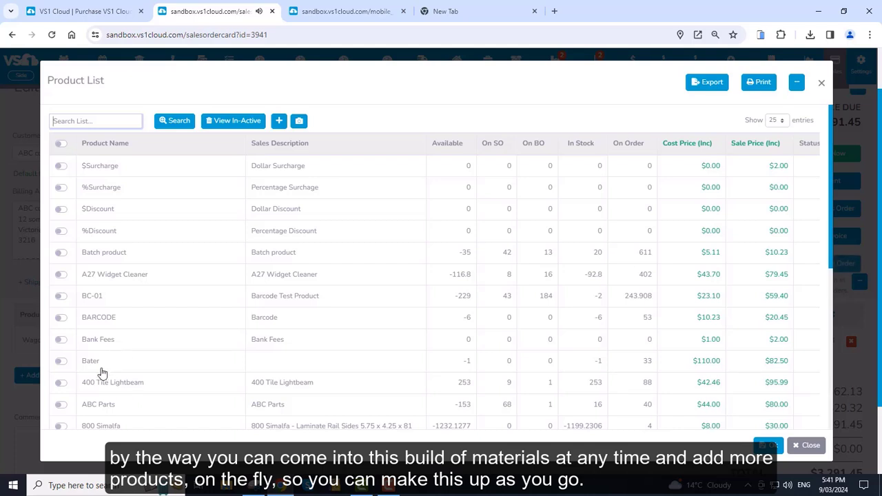
pyautogui.click(61, 383)
pyautogui.click(60, 406)
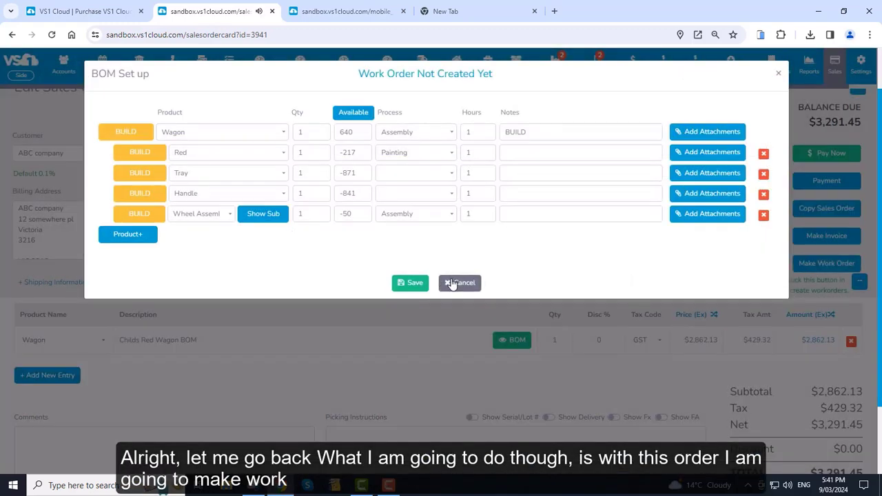
pyautogui.click(460, 282)
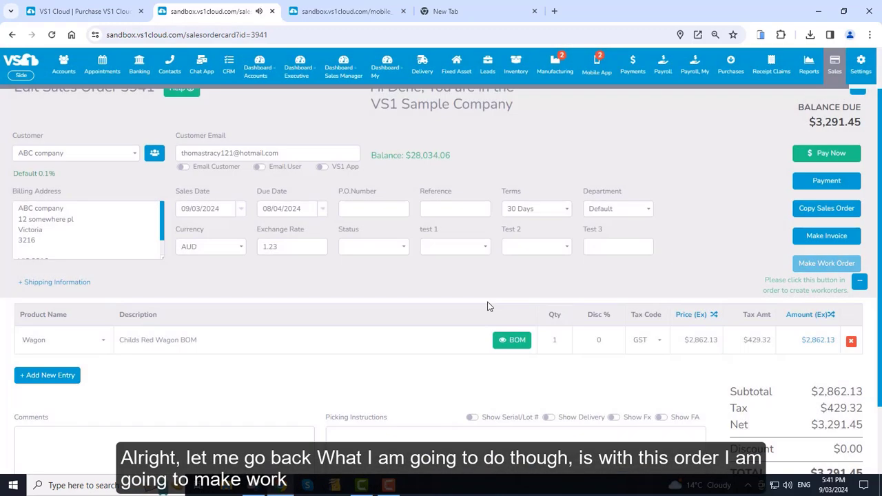
# Generate work orders 3941-1 to 3941-5 for the Wagon and apply the Planner schedule for Monday 11/3.
pyautogui.click(828, 262)
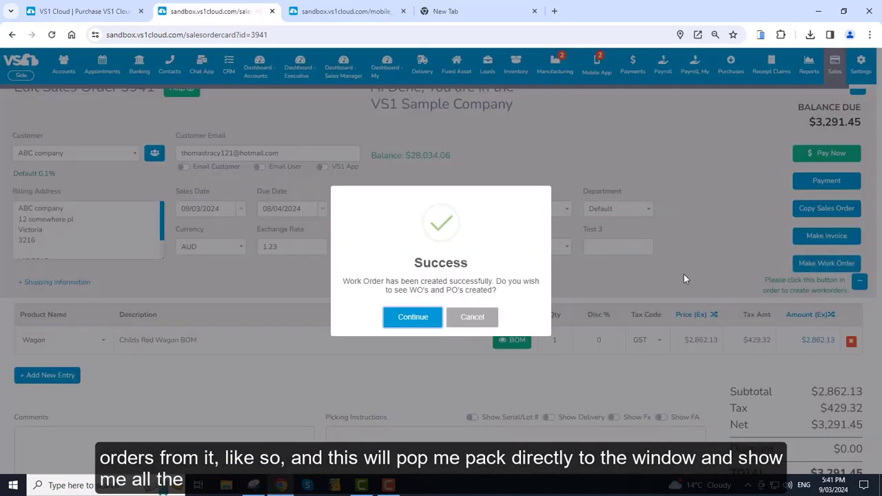
pyautogui.click(410, 319)
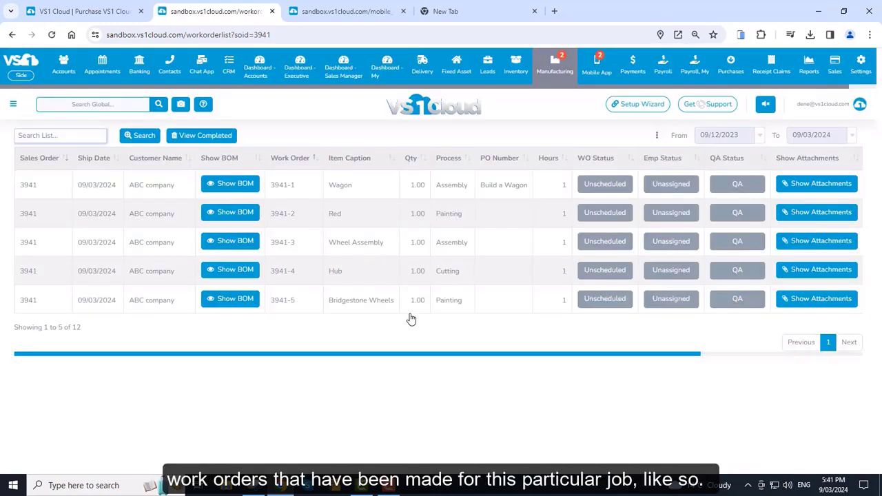
pyautogui.click(606, 184)
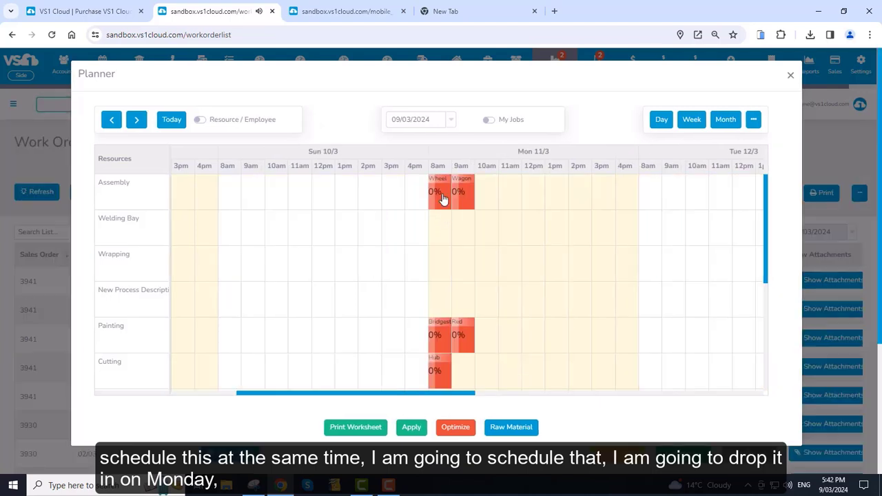
pyautogui.click(443, 199)
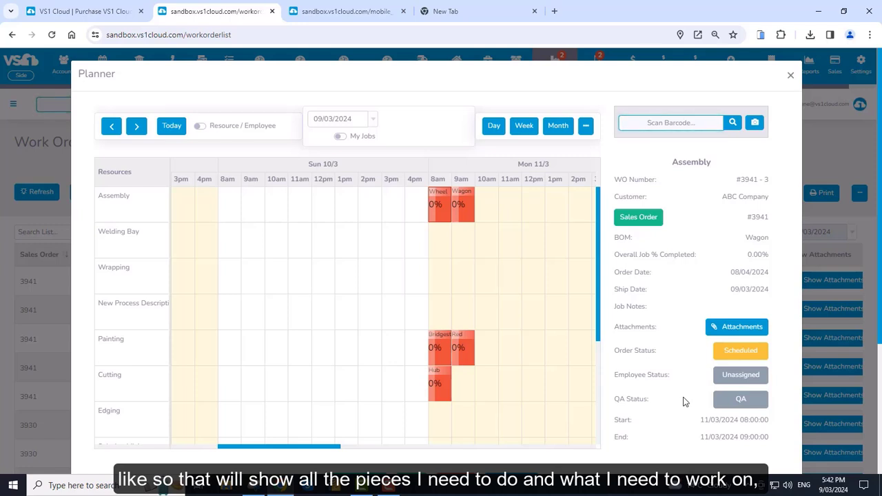
pyautogui.scroll(-2, 874, 200)
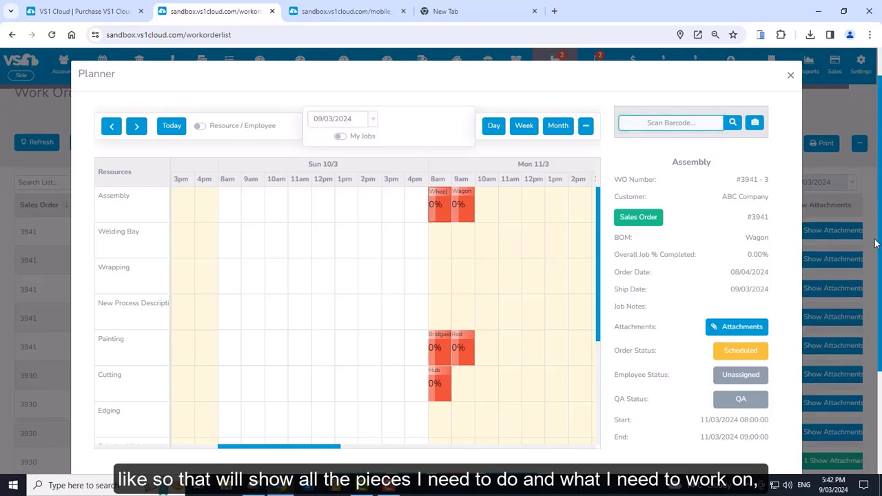
pyautogui.scroll(-1, 734, 76)
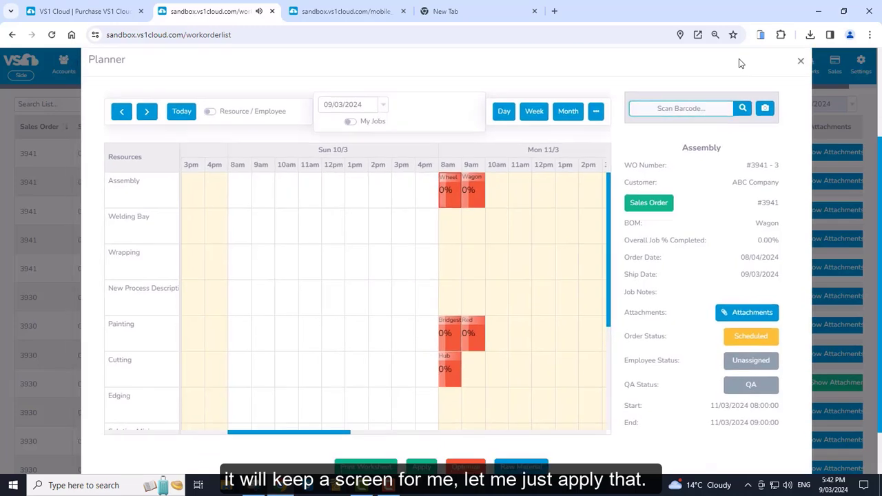
pyautogui.click(422, 467)
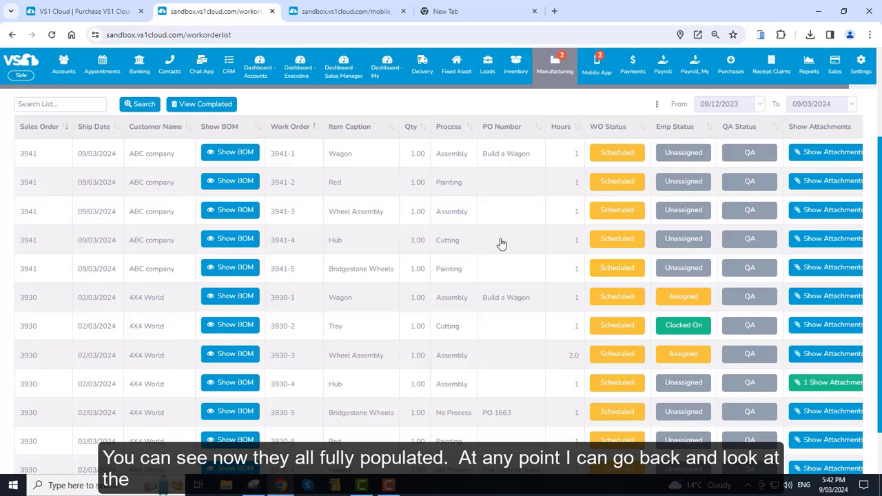
pyautogui.scroll(1, 506, 265)
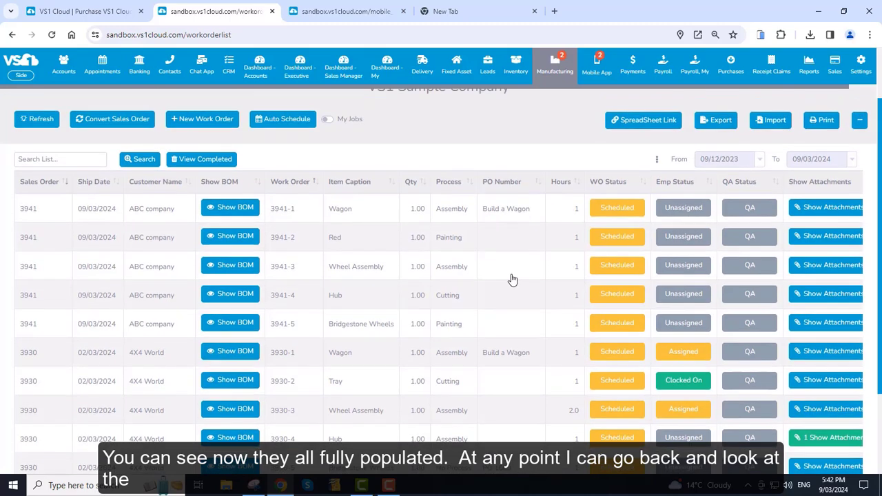
pyautogui.click(233, 213)
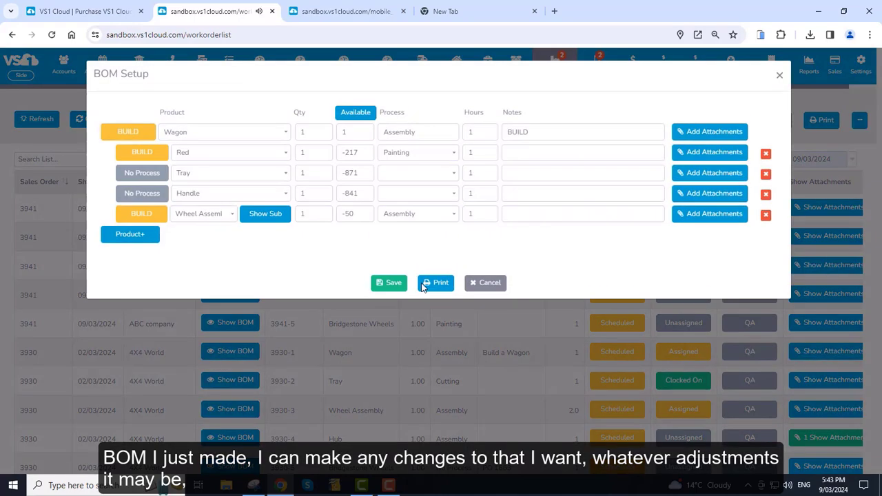
pyautogui.click(485, 283)
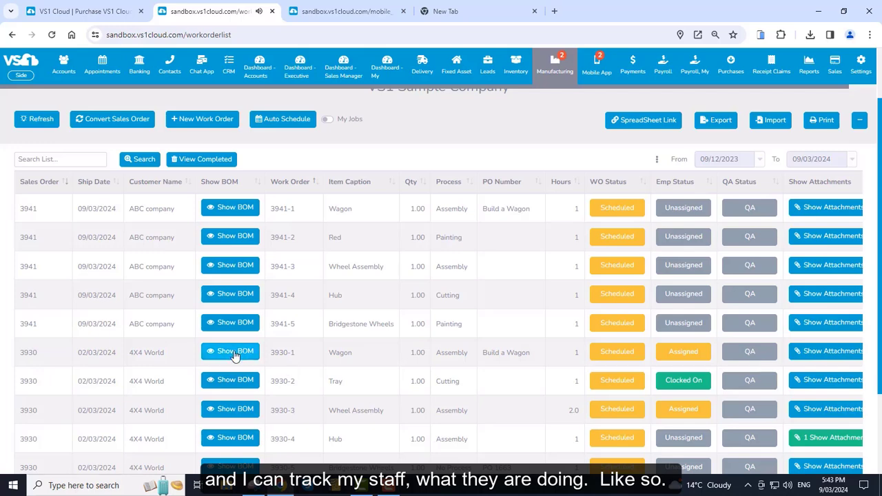
pyautogui.moveTo(554, 80)
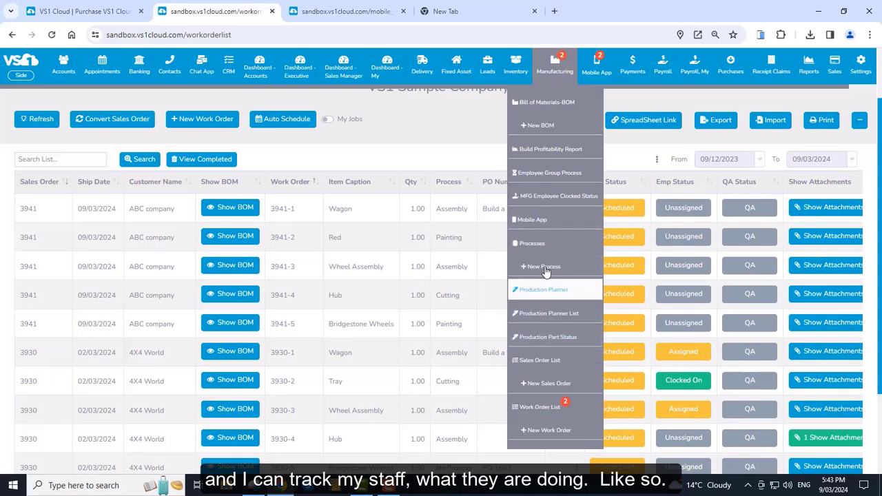
pyautogui.click(552, 175)
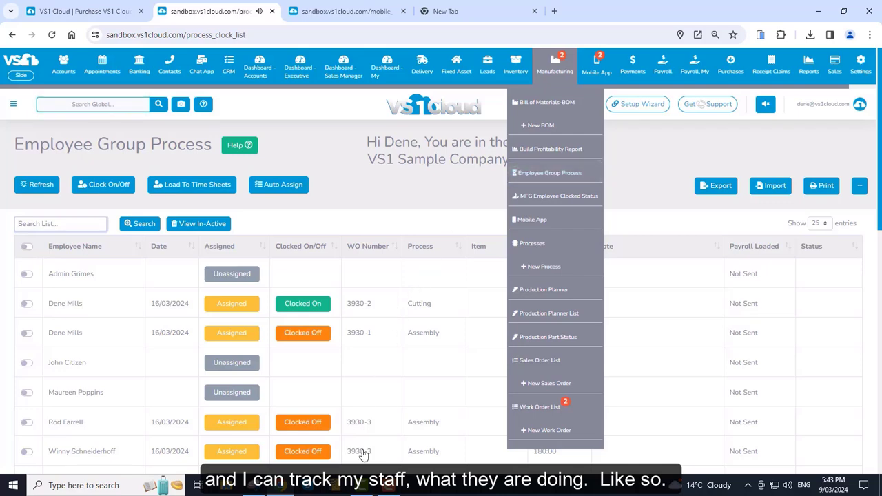
pyautogui.click(550, 149)
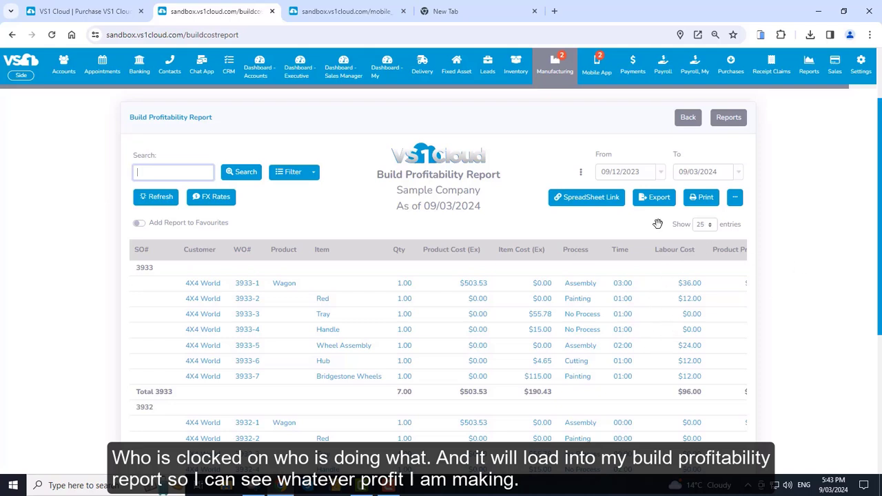
pyautogui.click(574, 86)
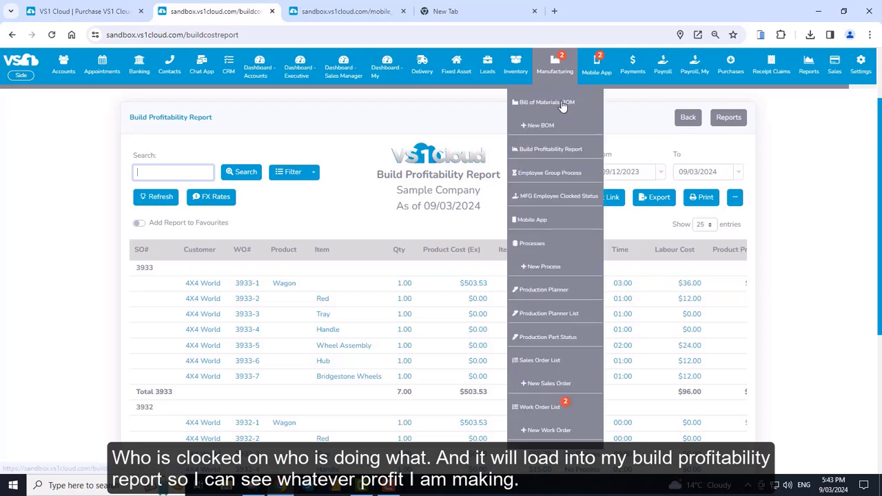
pyautogui.click(541, 409)
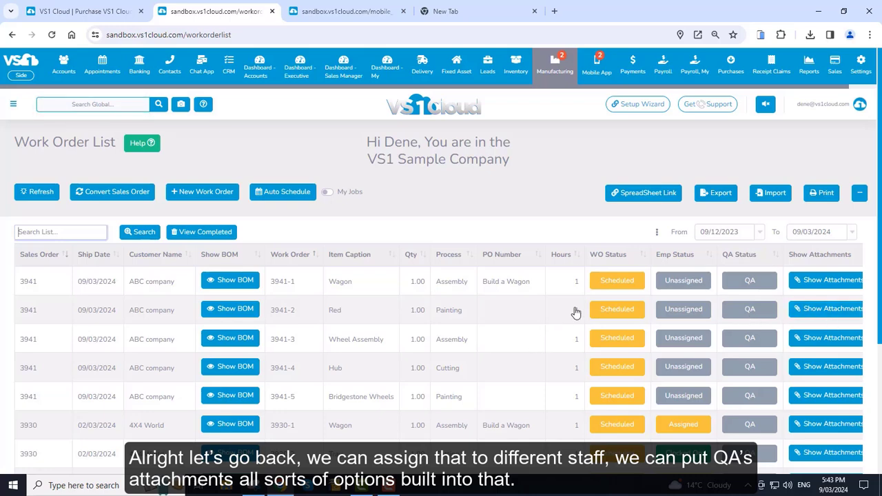
# Mark the 3941 Wagon job Completed and Invoiced, creating a back-ordered invoice.
pyautogui.click(617, 284)
pyautogui.click(136, 130)
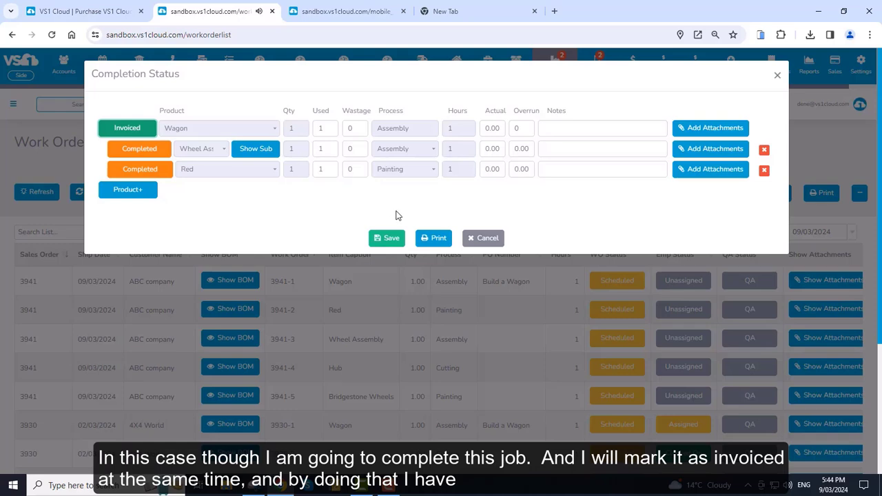
pyautogui.click(388, 241)
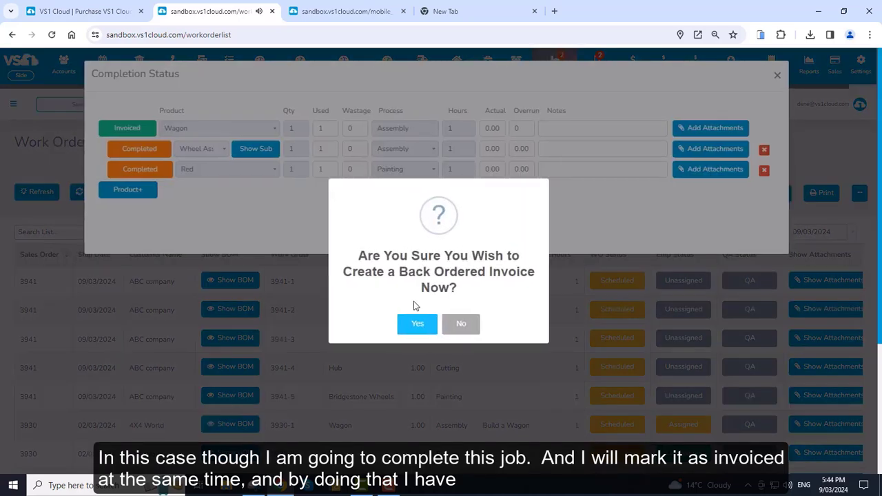
pyautogui.click(414, 324)
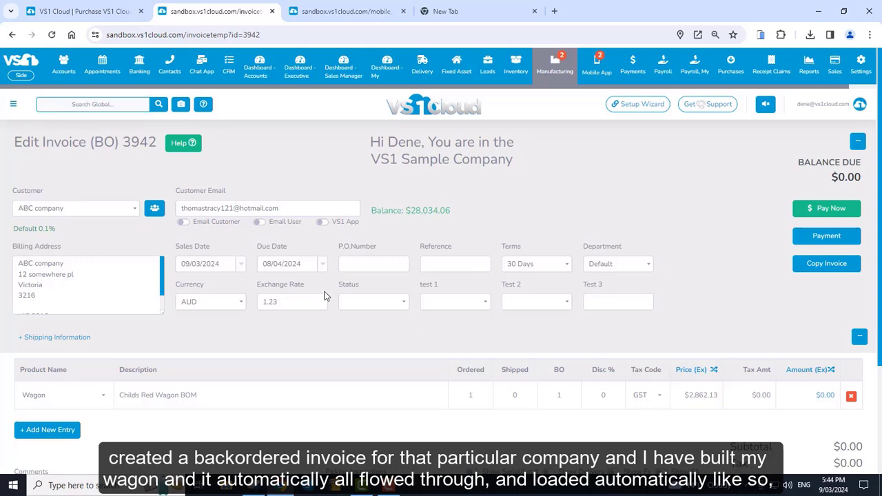
# Save back-ordered invoice 3942 for ABC company.
pyautogui.scroll(-2, 341, 317)
pyautogui.scroll(-1, 350, 335)
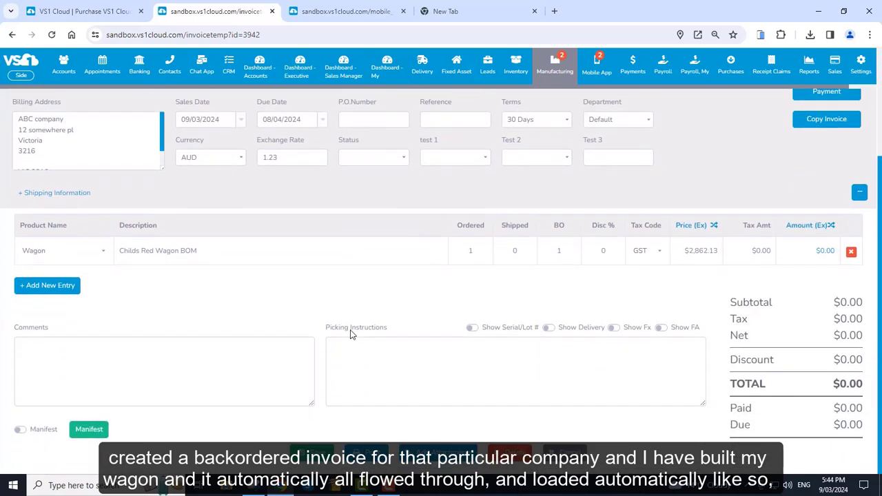
pyautogui.click(311, 454)
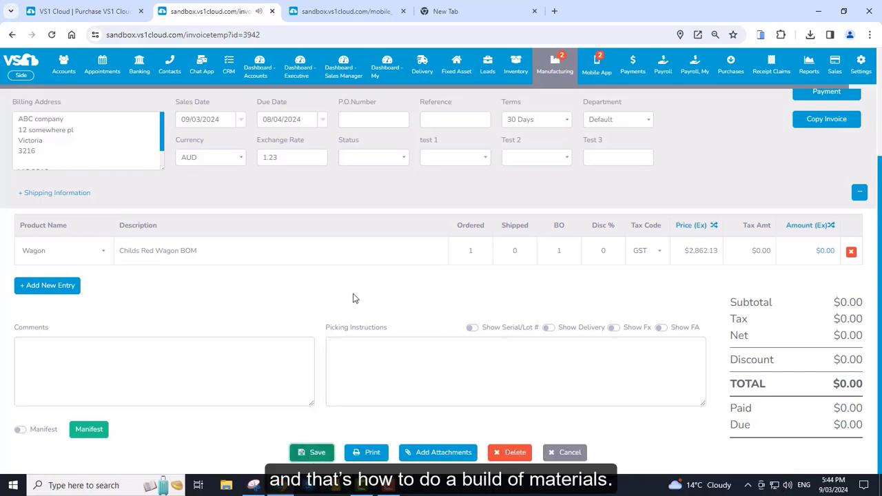